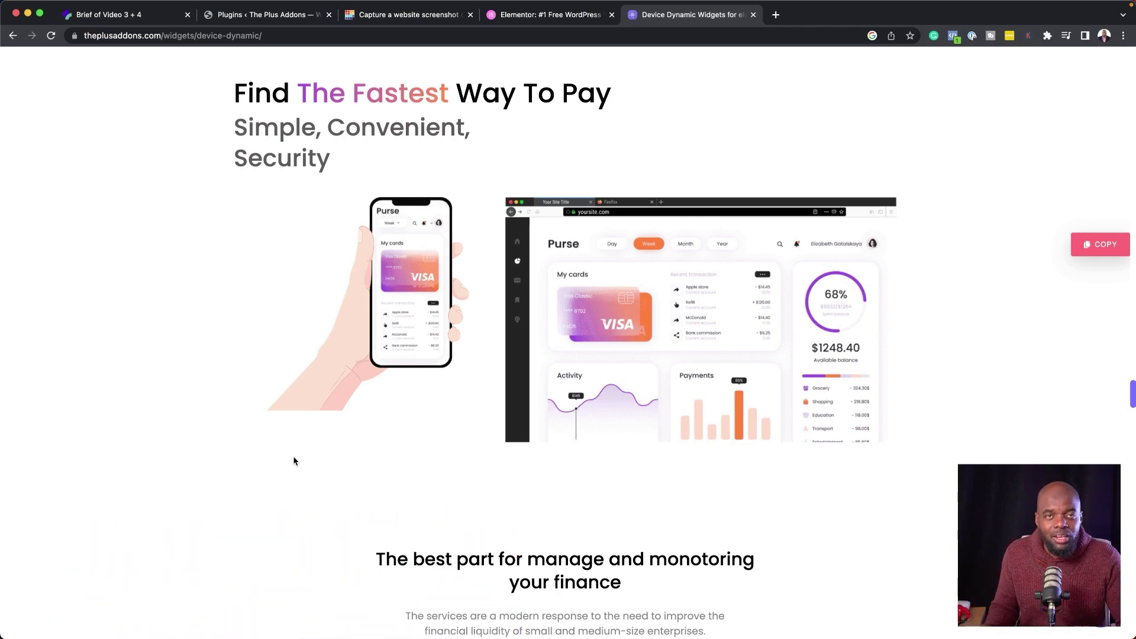
Look over the Dynamic Device demos and copy the "Find The Fastest Way To Pay" demo section.
scroll(294, 460, "up", 15)
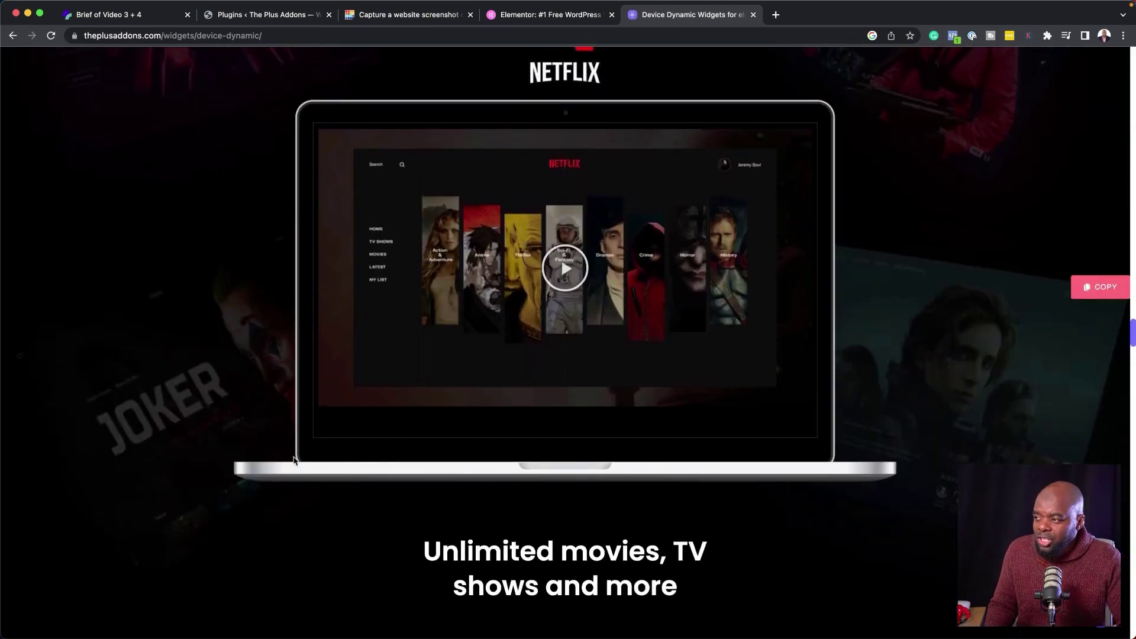
scroll(195, 353, "up", 10)
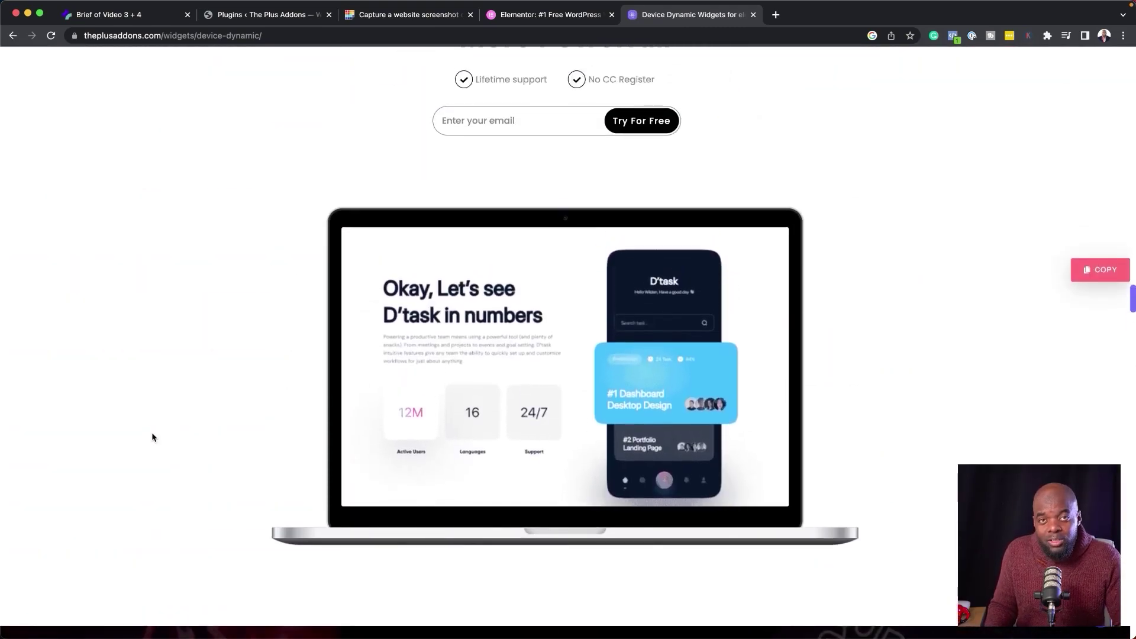
scroll(254, 447, "up", 20)
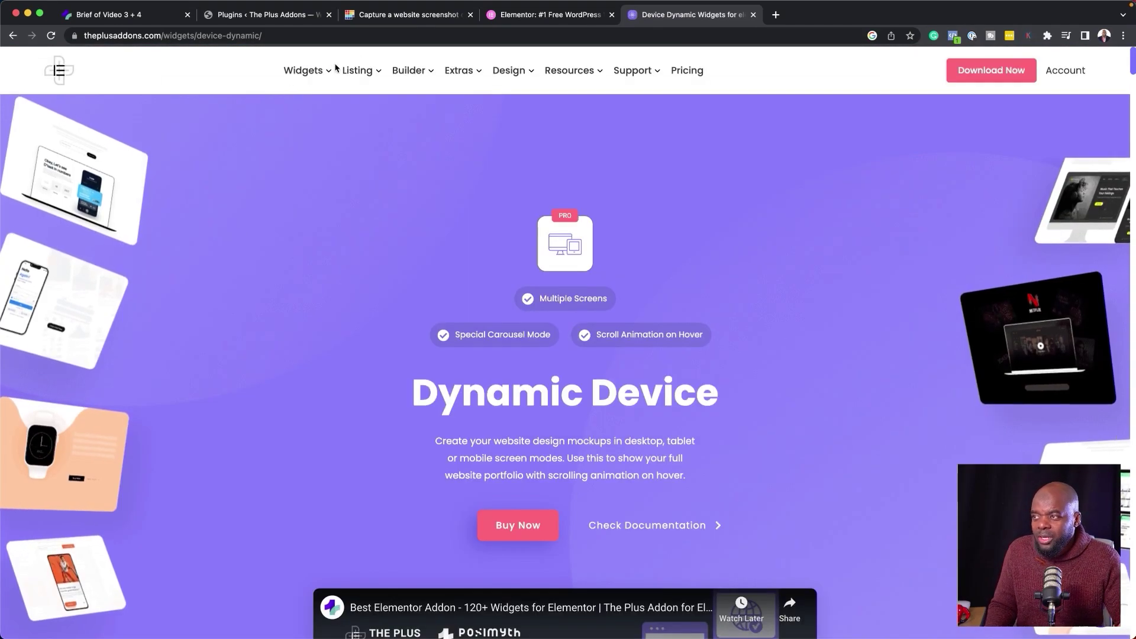
mouse_move(314, 71)
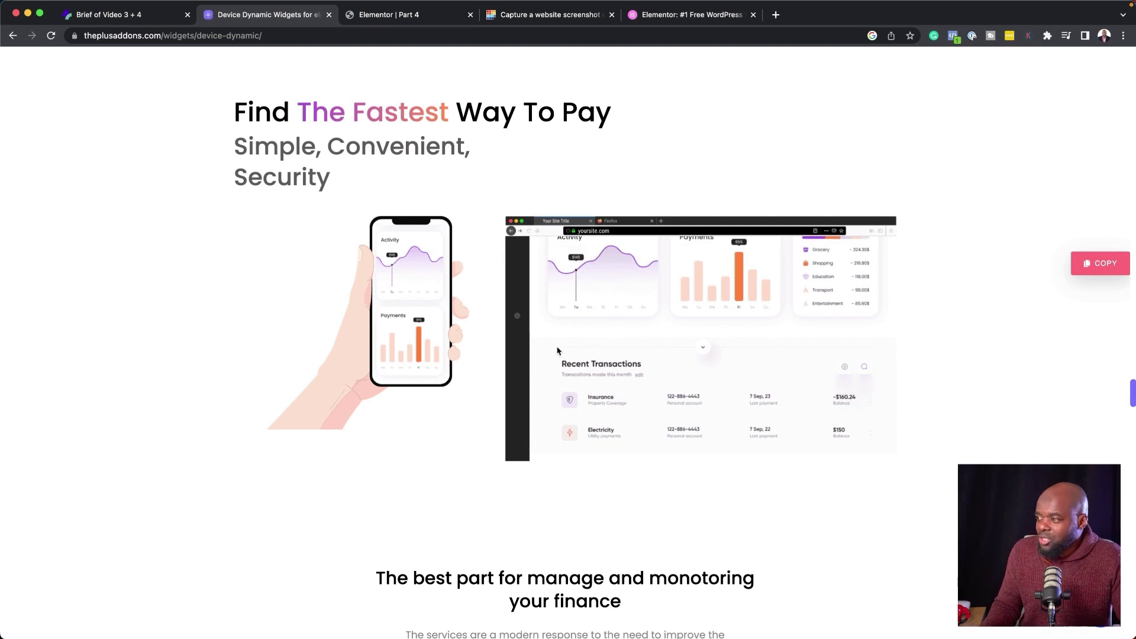
left_click(1103, 268)
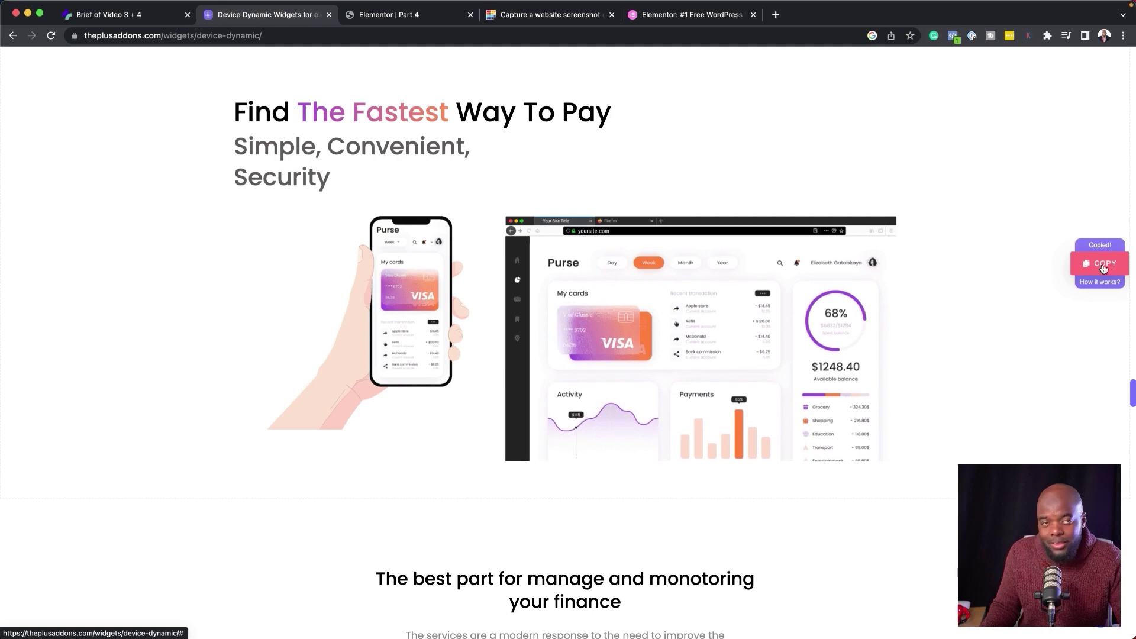
On the Elementor Part 4 page, add a single-column container and insert the copied demo section with Plus Paste.
left_click(422, 18)
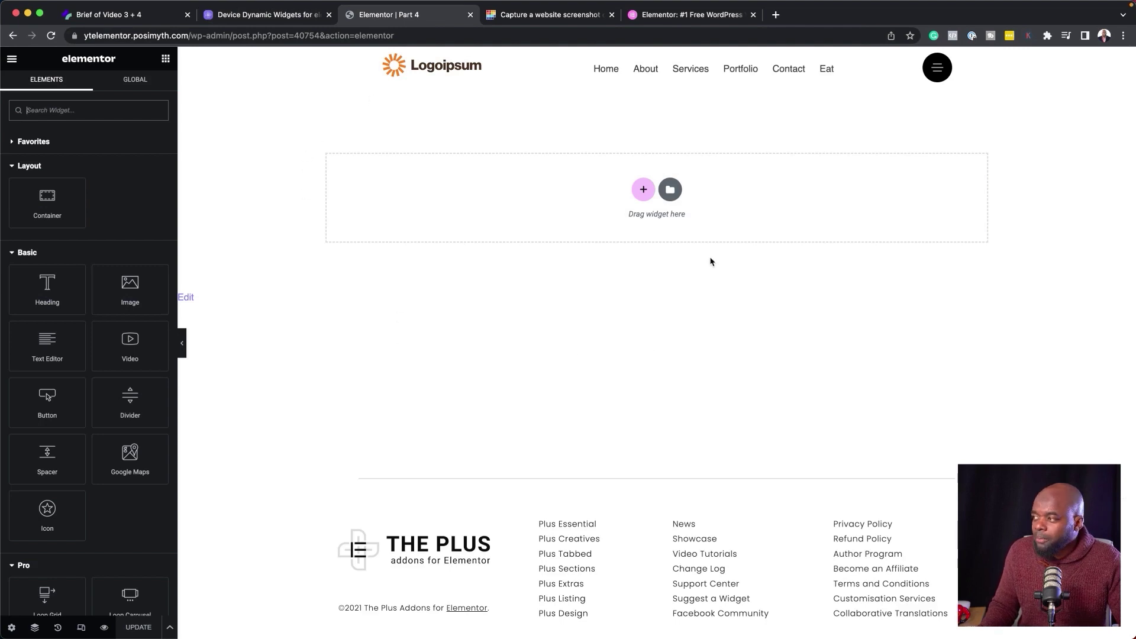
left_click(643, 191)
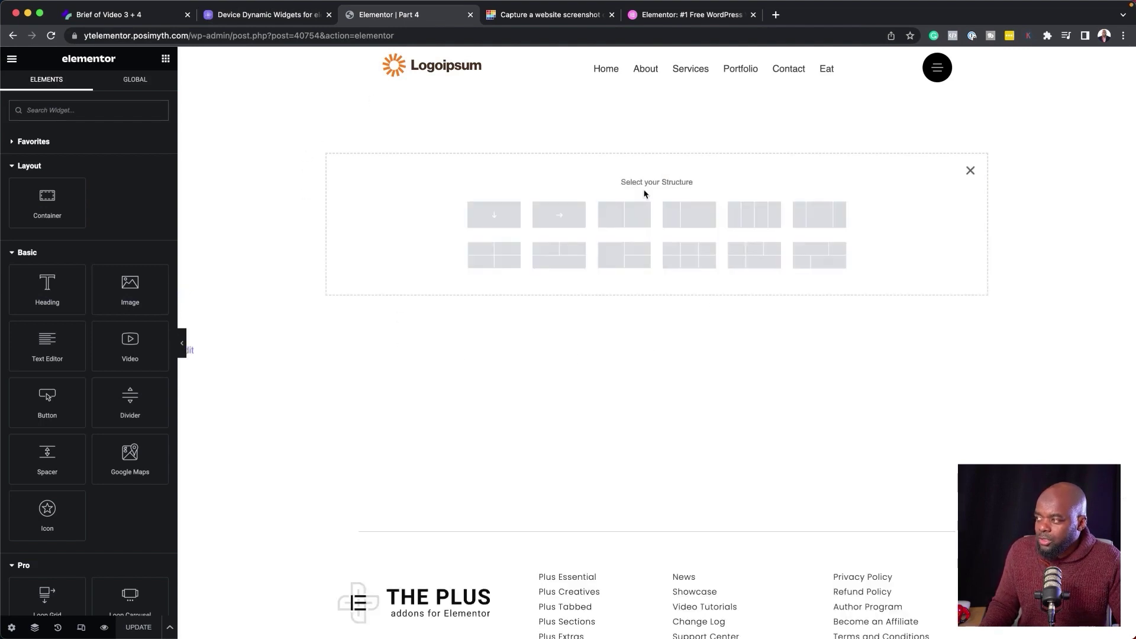
left_click(501, 218)
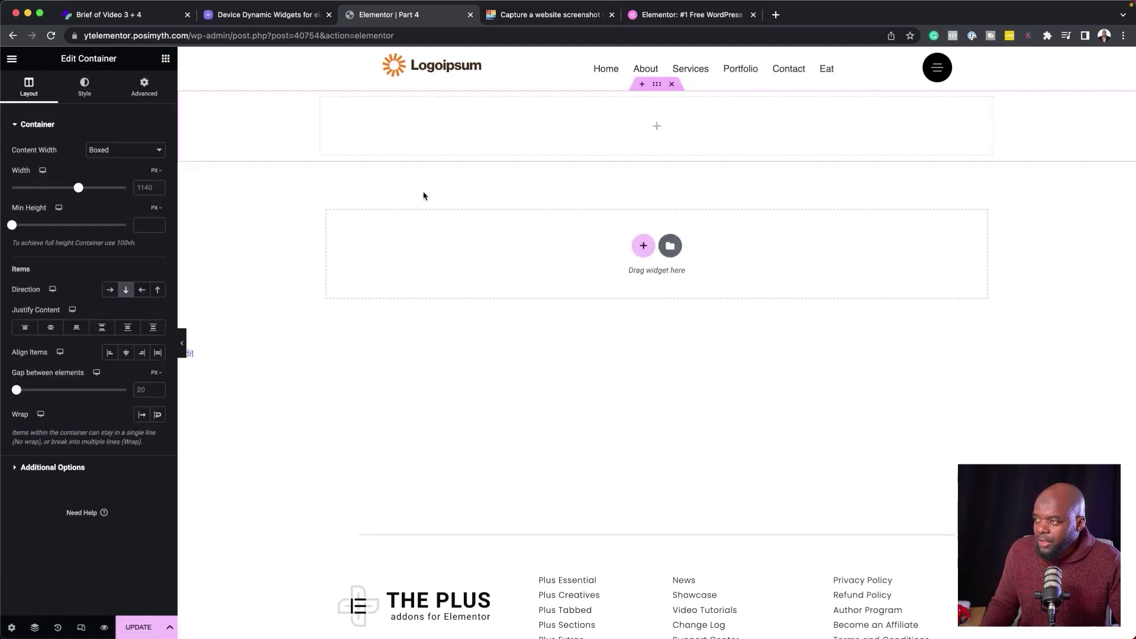
right_click(432, 123)
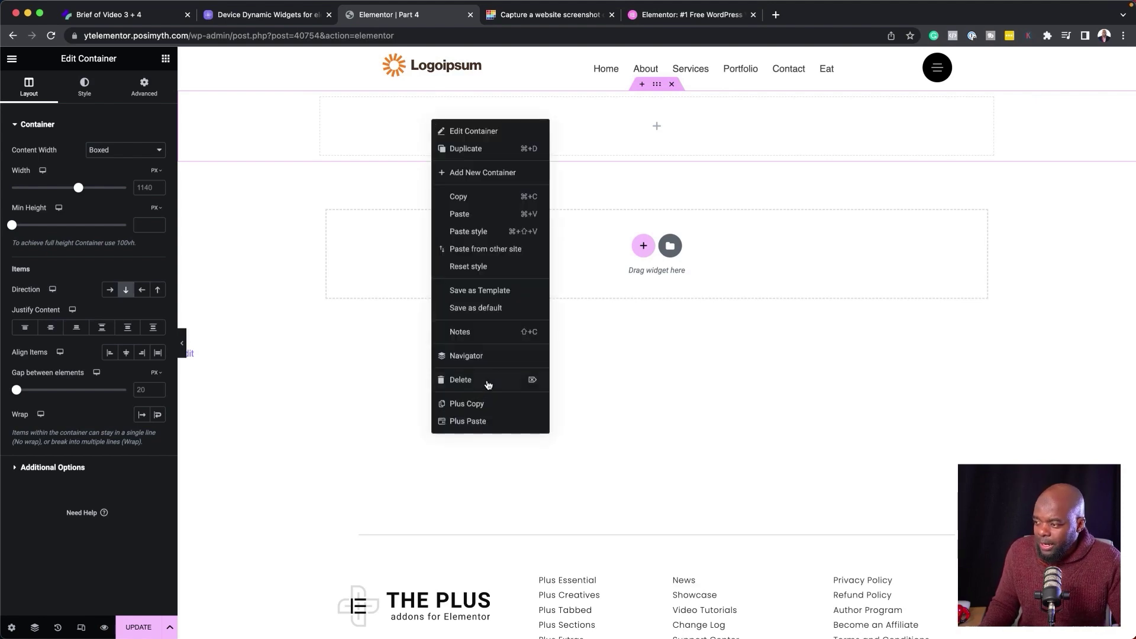
left_click(467, 421)
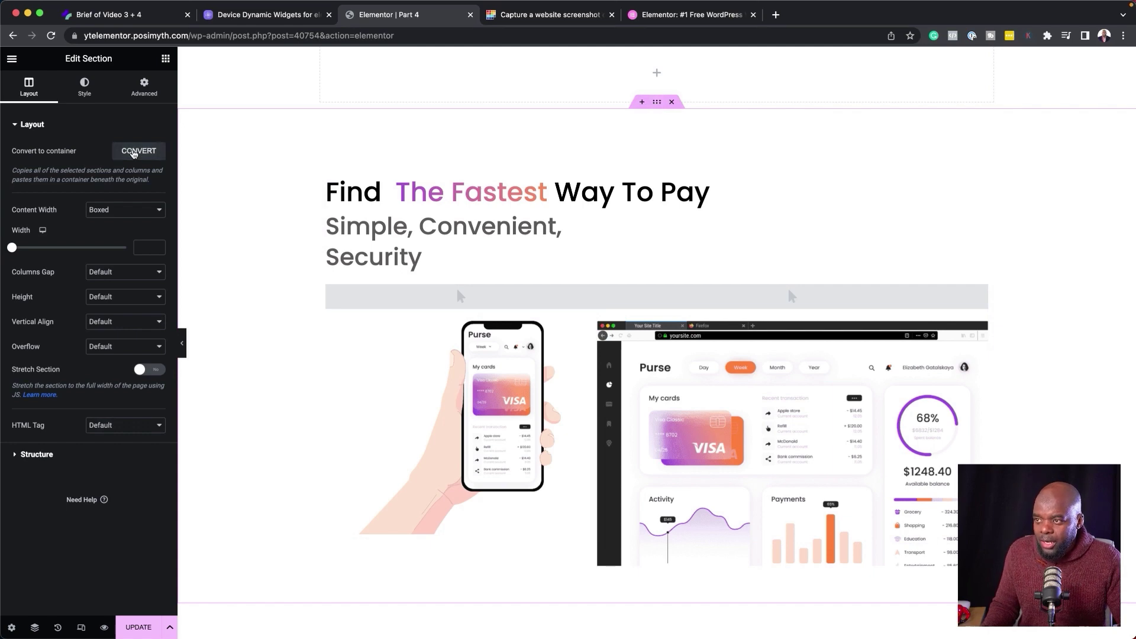
Convert the pasted "Find The Fastest Way To Pay" section to a container and compare it with the original.
left_click(134, 152)
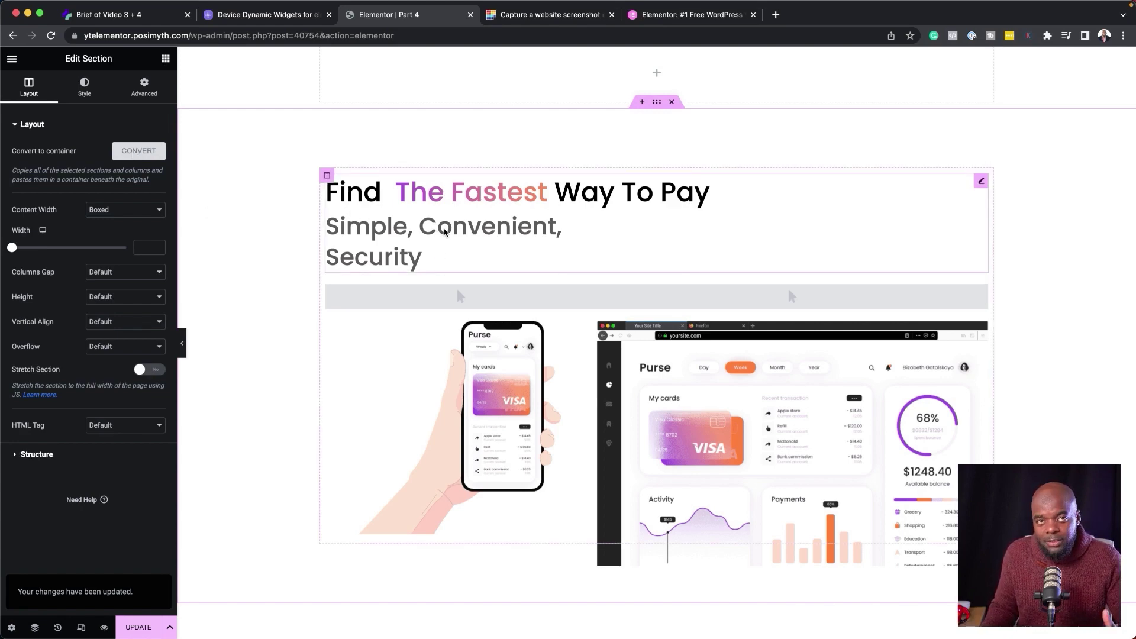
scroll(630, 215, "up", 2)
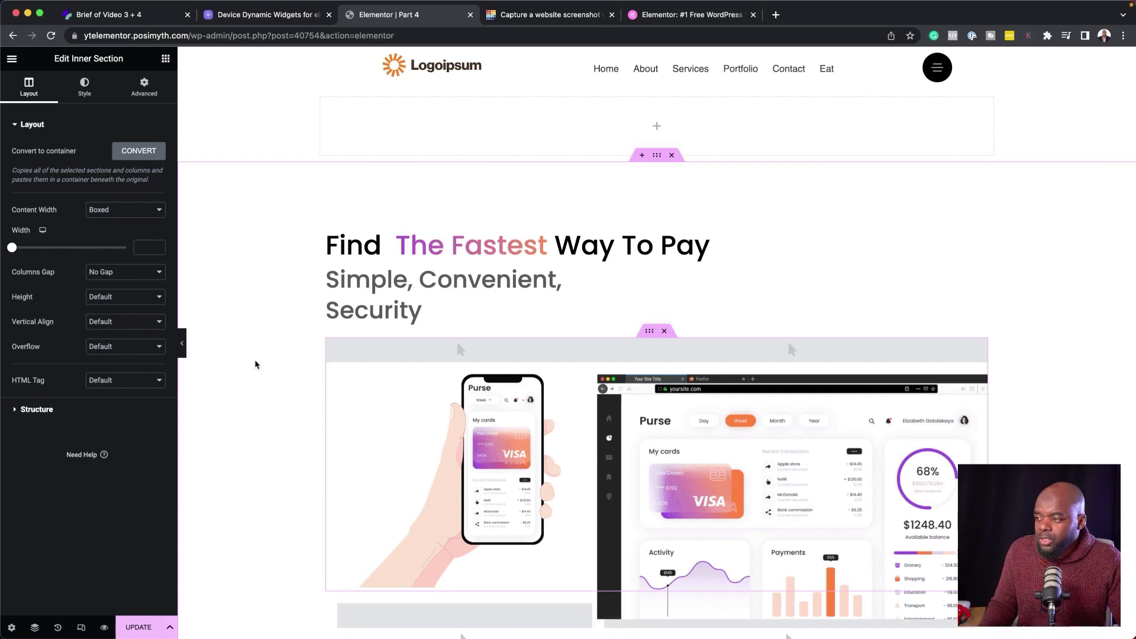
scroll(256, 364, "down", 7)
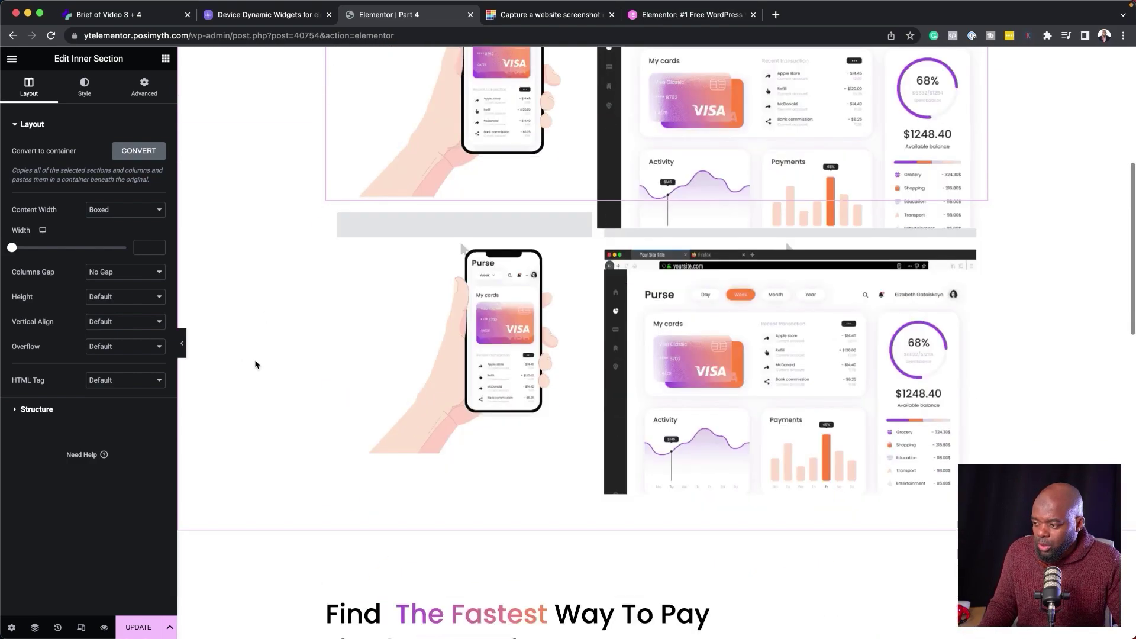
scroll(256, 364, "down", 10)
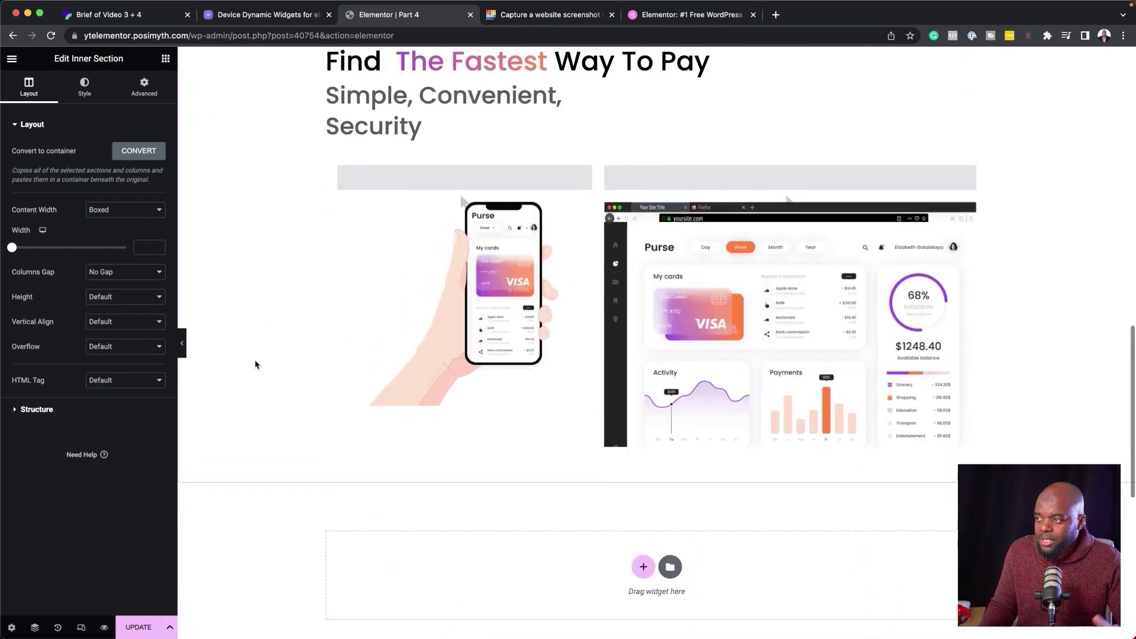
scroll(255, 364, "up", 2)
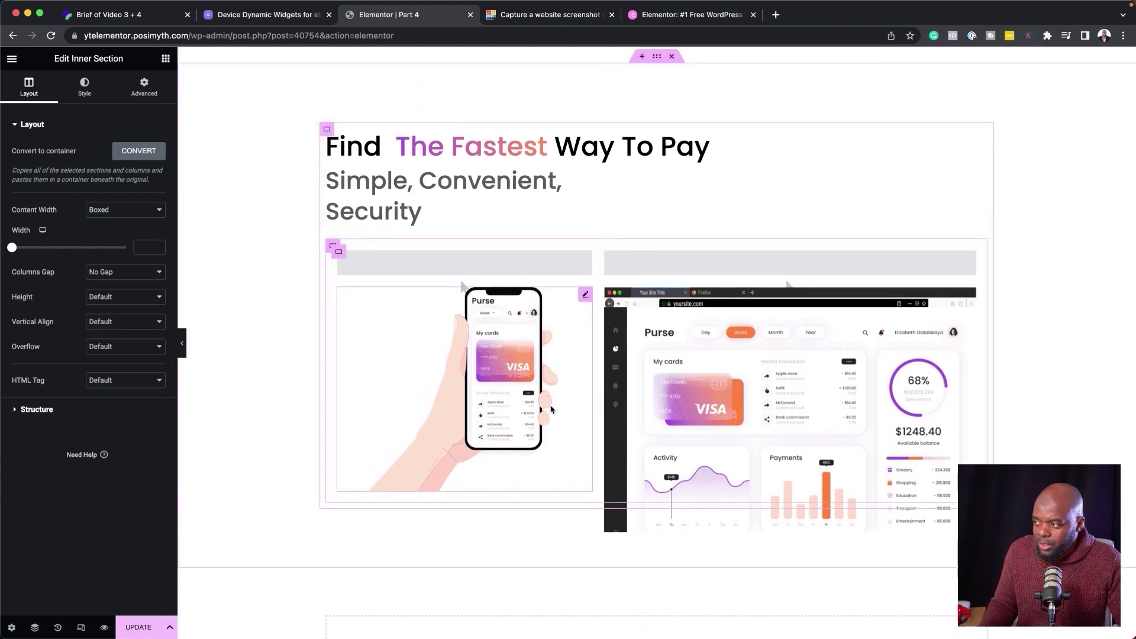
key("super+d")
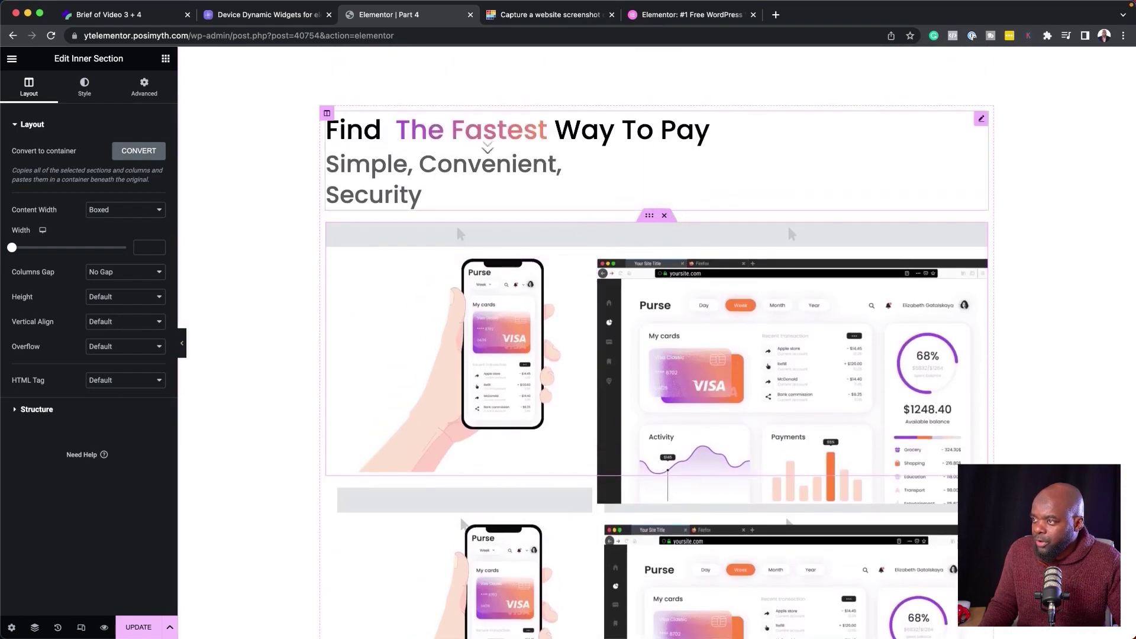
Examine the custom mockup and media image attachment details of the phone's Dynamic Device widget in the converted container.
left_click(506, 316)
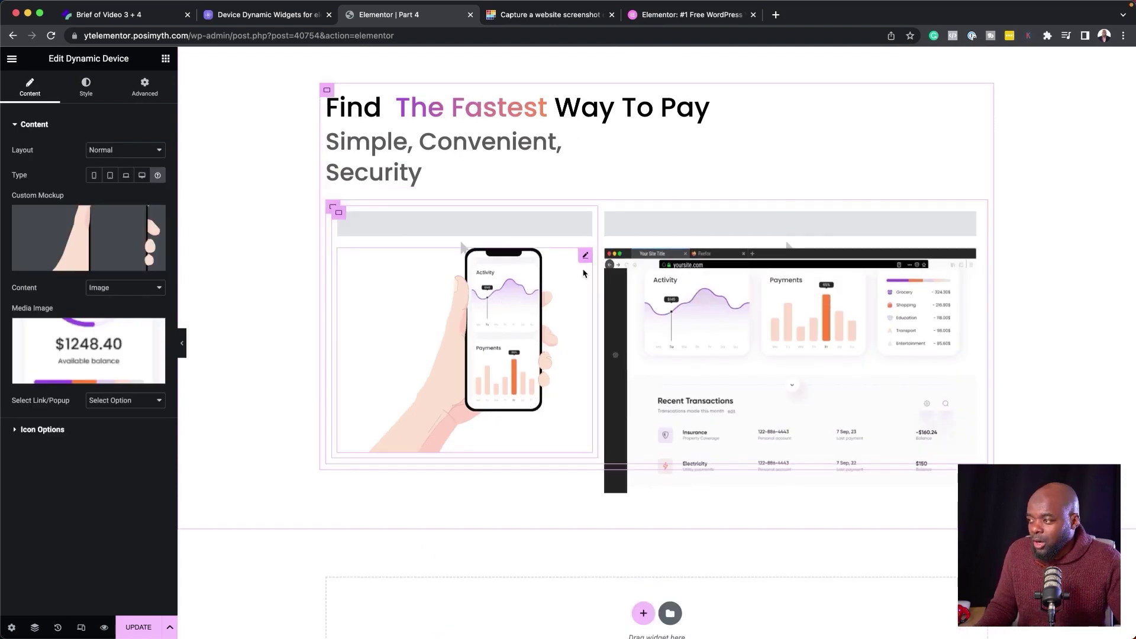
mouse_move(108, 238)
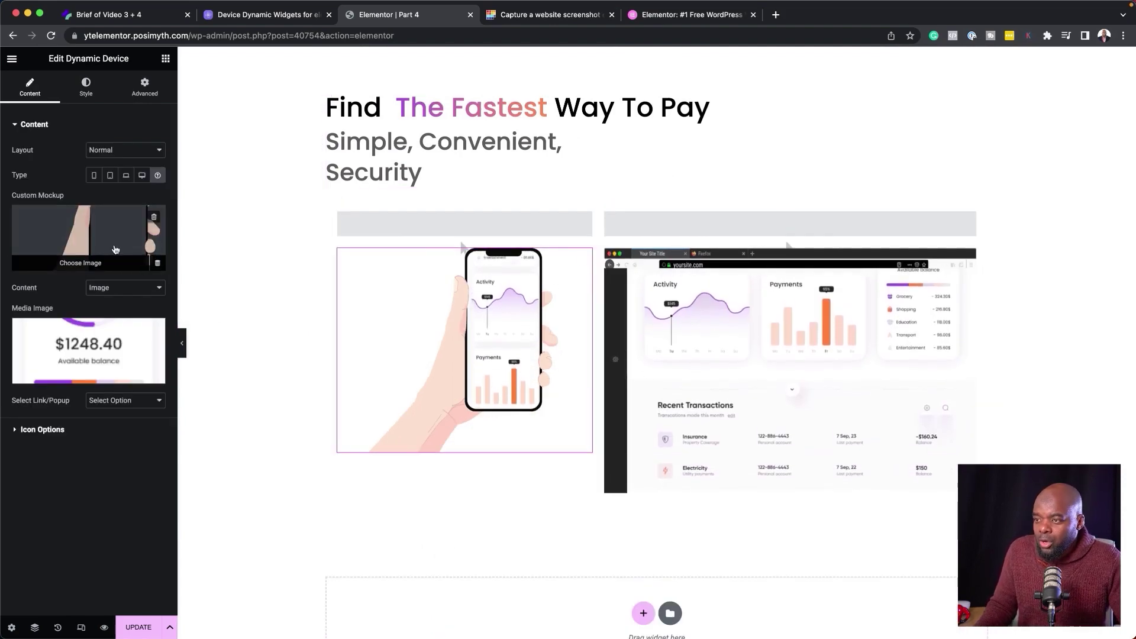
left_click(108, 237)
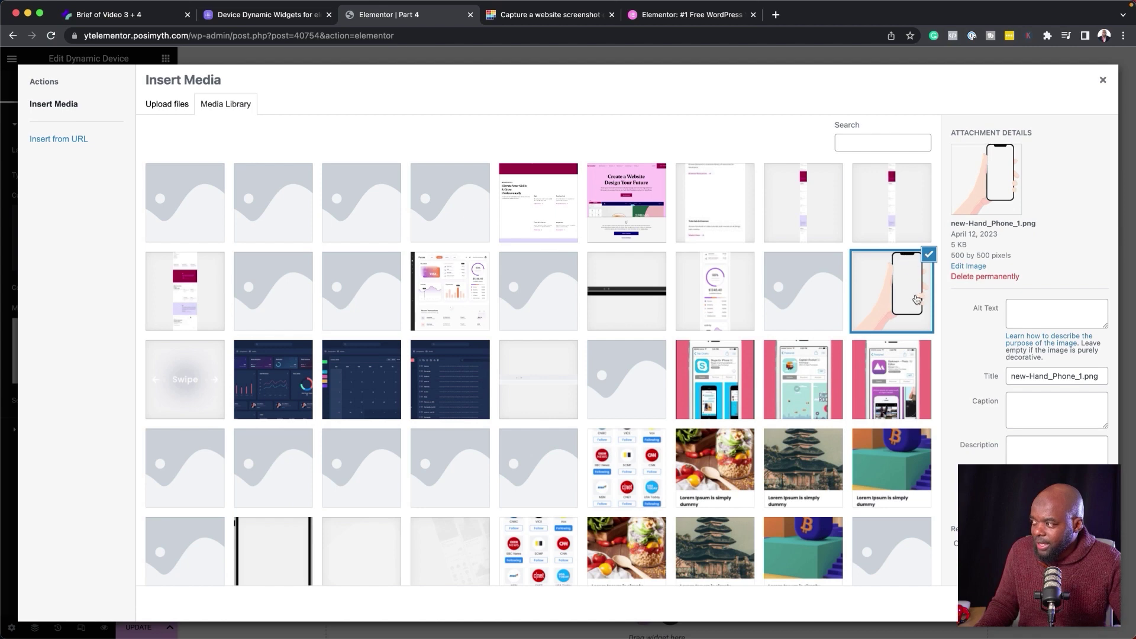
left_click(9, 101)
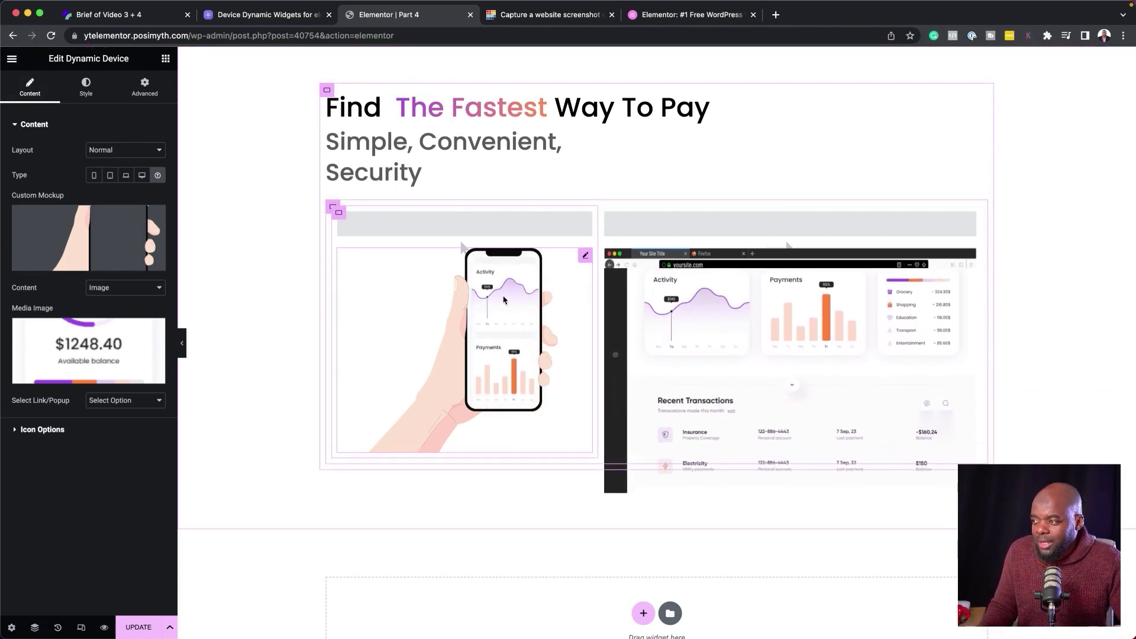
mouse_move(102, 347)
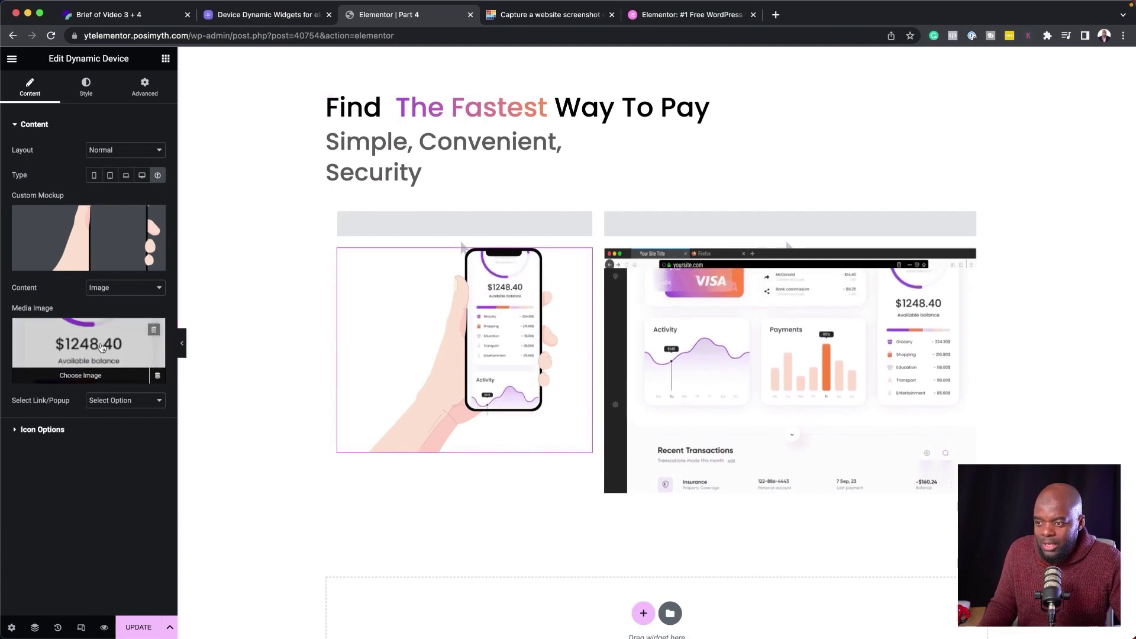
left_click(99, 346)
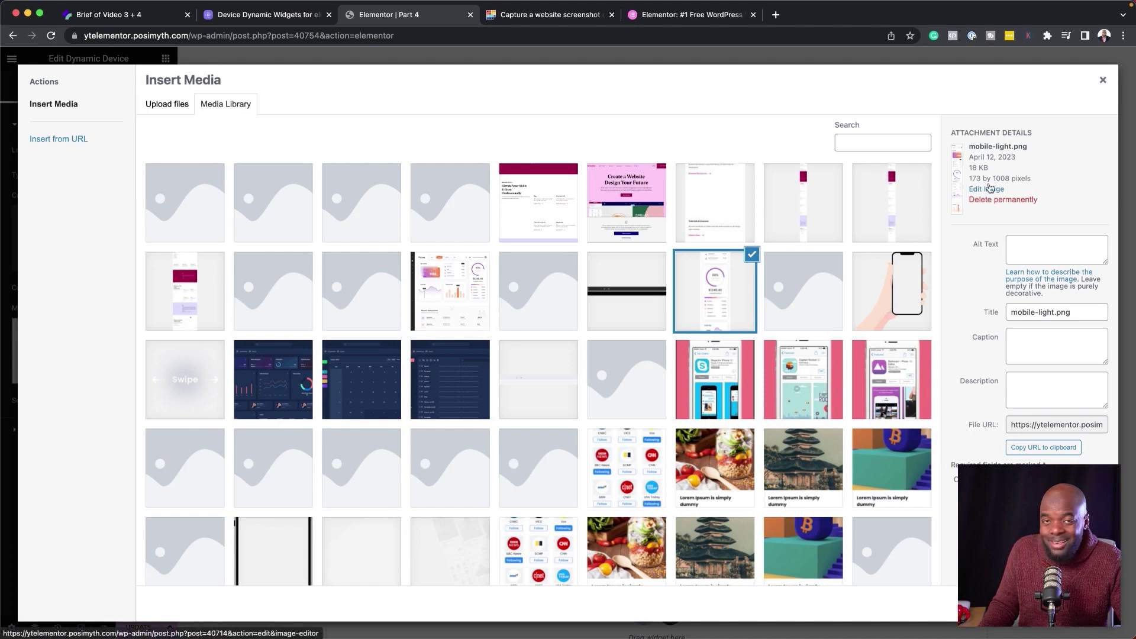
left_click(1077, 604)
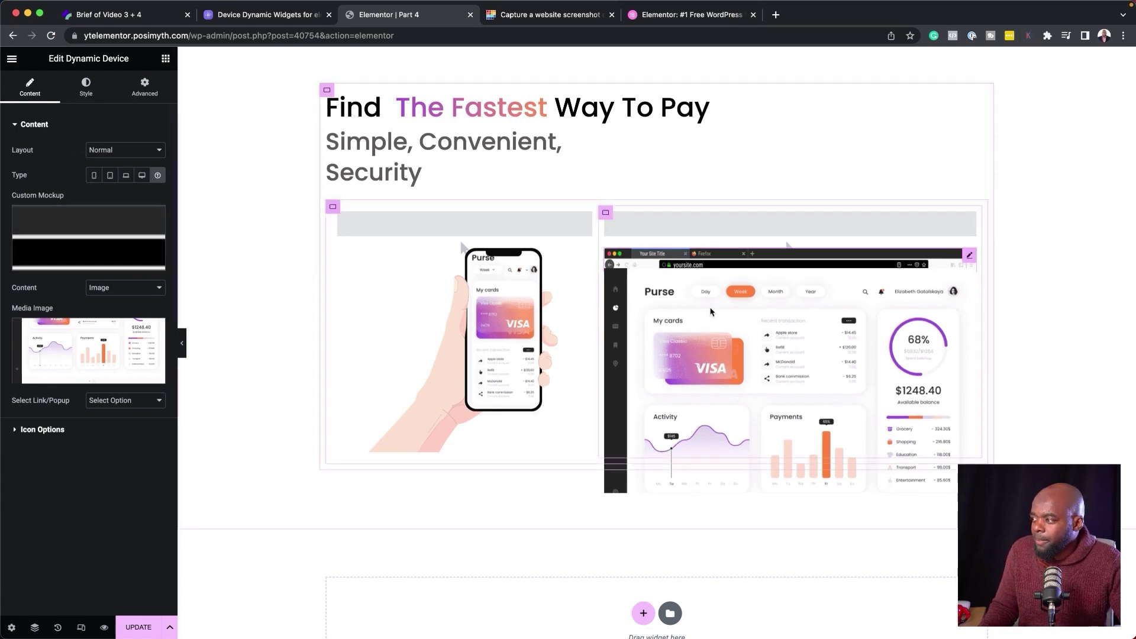
Examine the browser mockup's media image details and its Device Background and Image style settings.
left_click(111, 343)
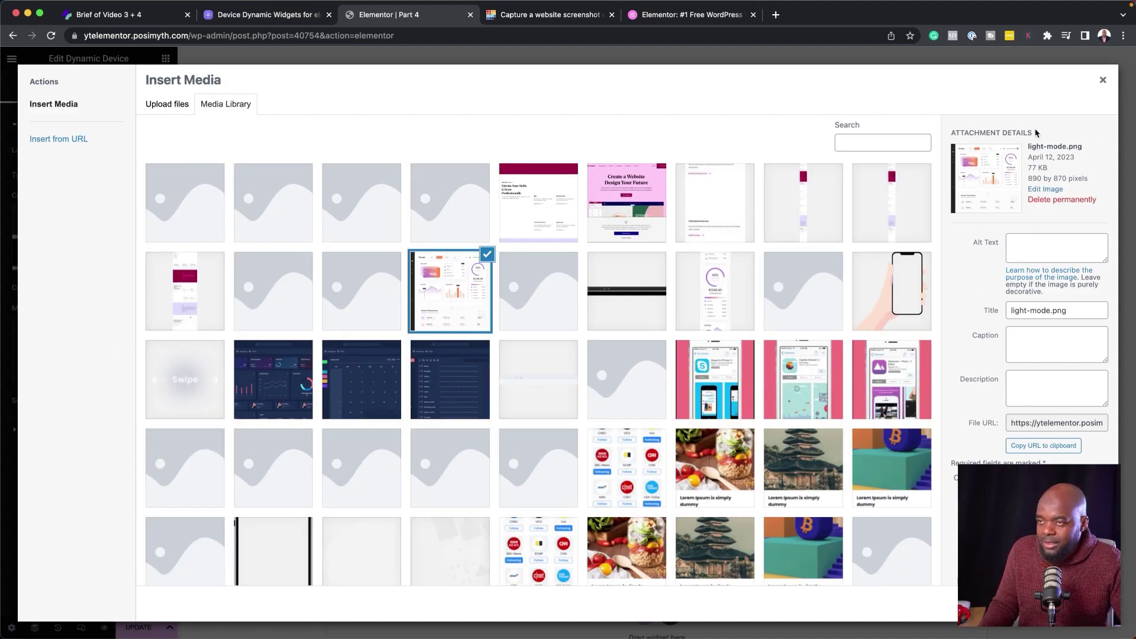
key("Escape")
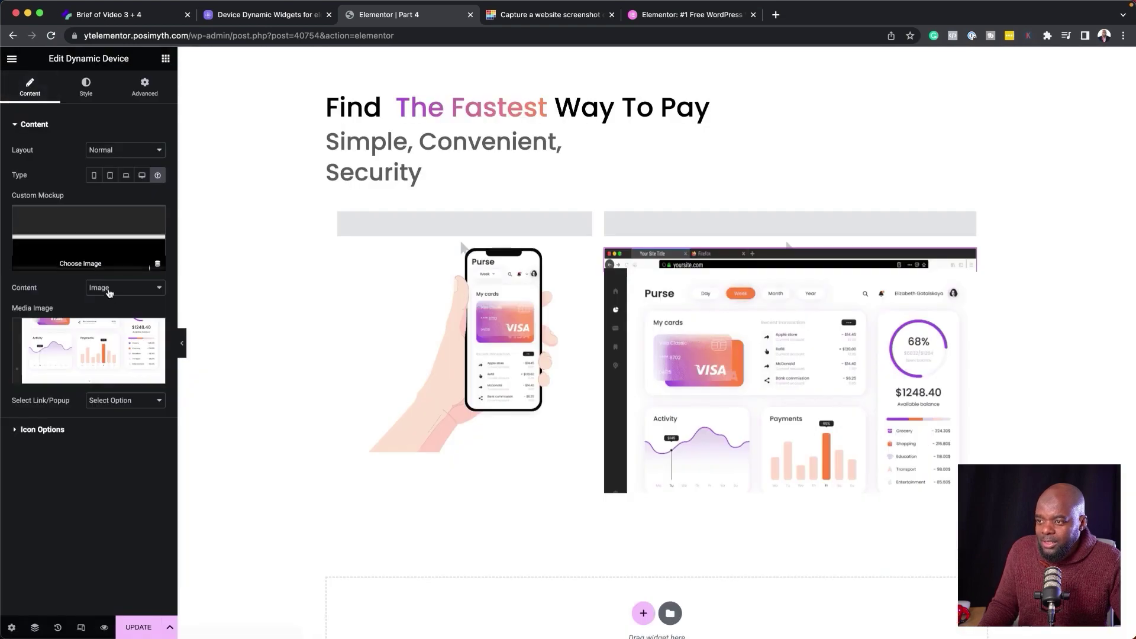
left_click(86, 91)
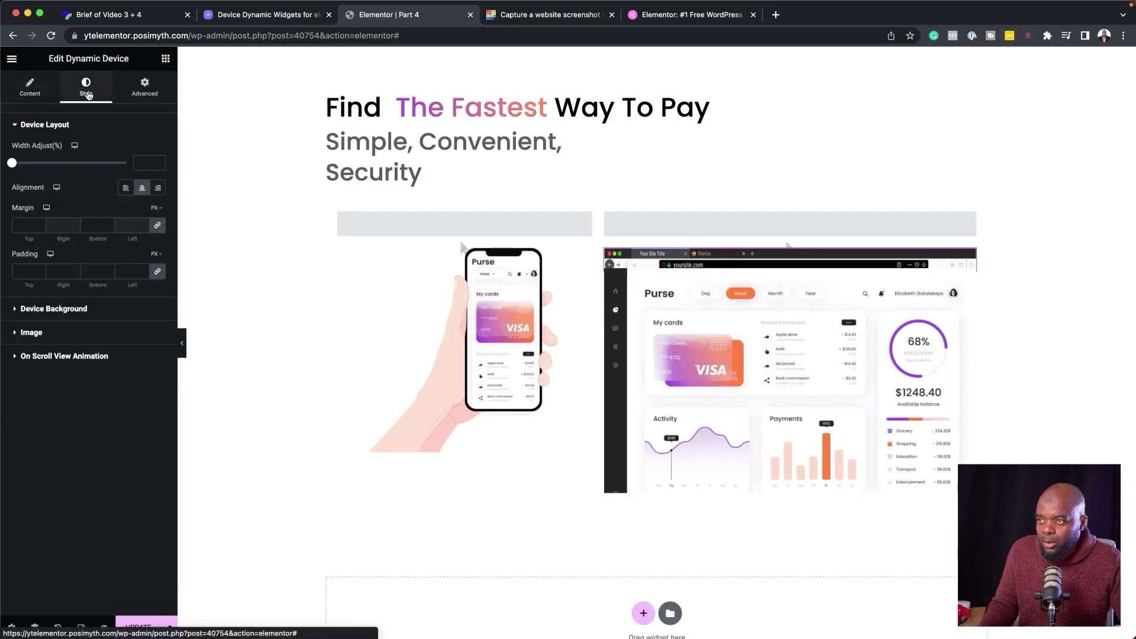
left_click(74, 310)
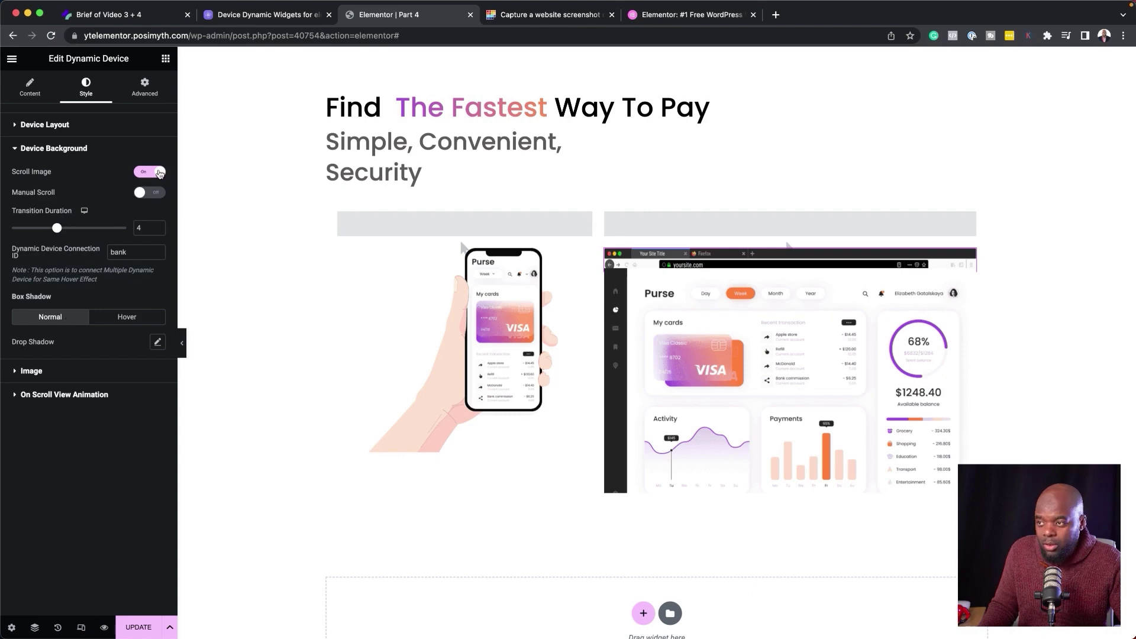
left_click(31, 371)
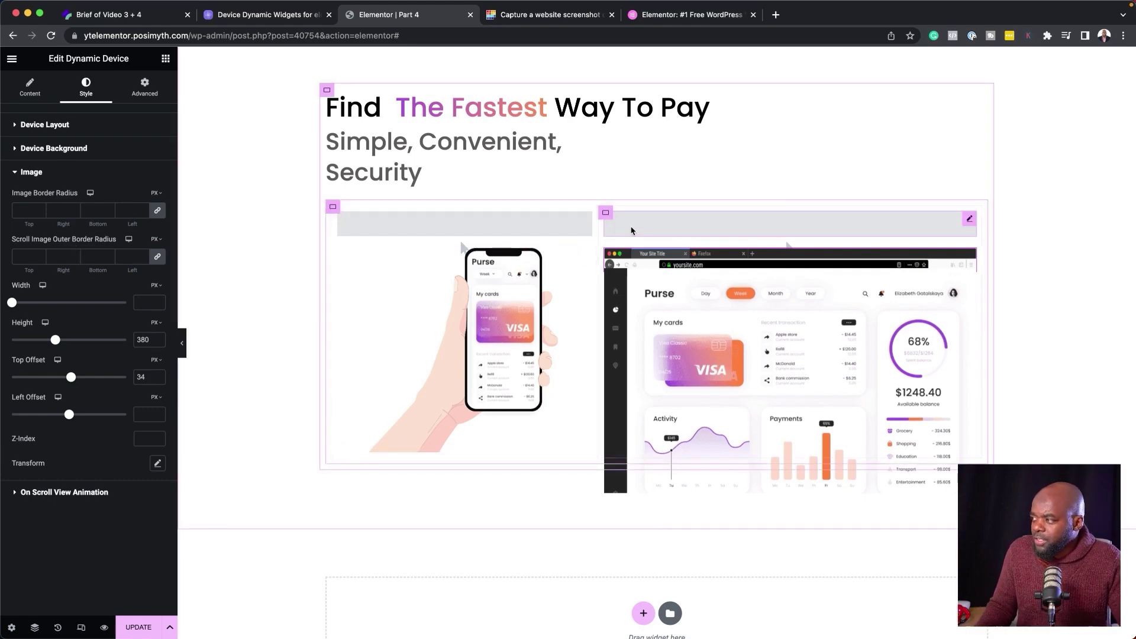
Delete the phone and browser Dynamic Device widgets and both Mouse Cursor widgets from the converted container's two columns.
left_click(333, 208)
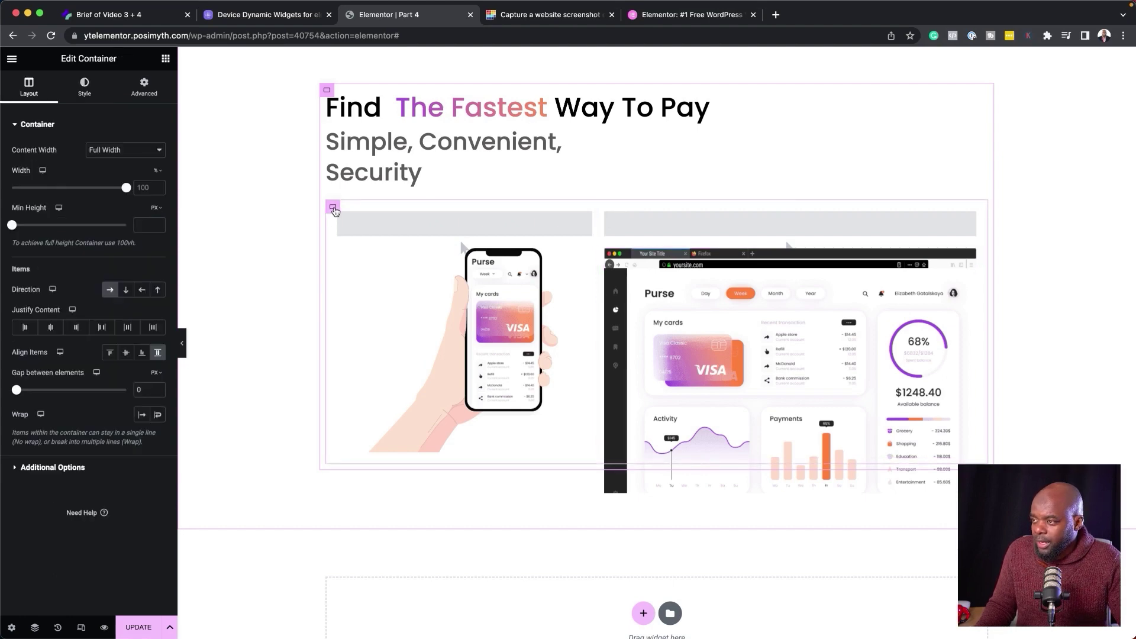
key("Delete")
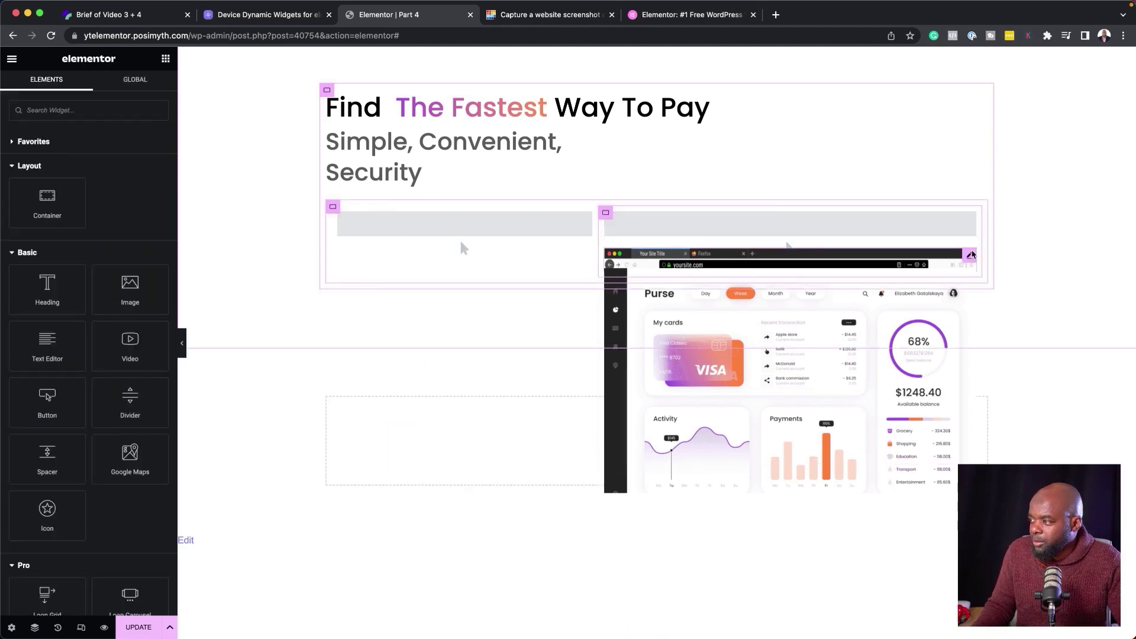
right_click(972, 258)
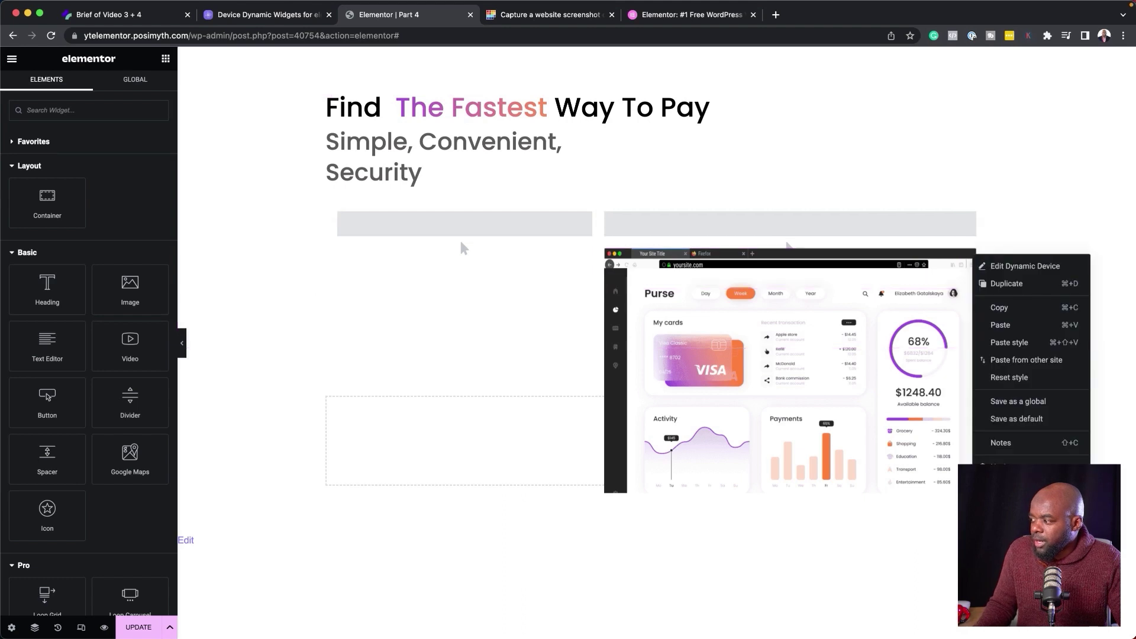
left_click(1006, 488)
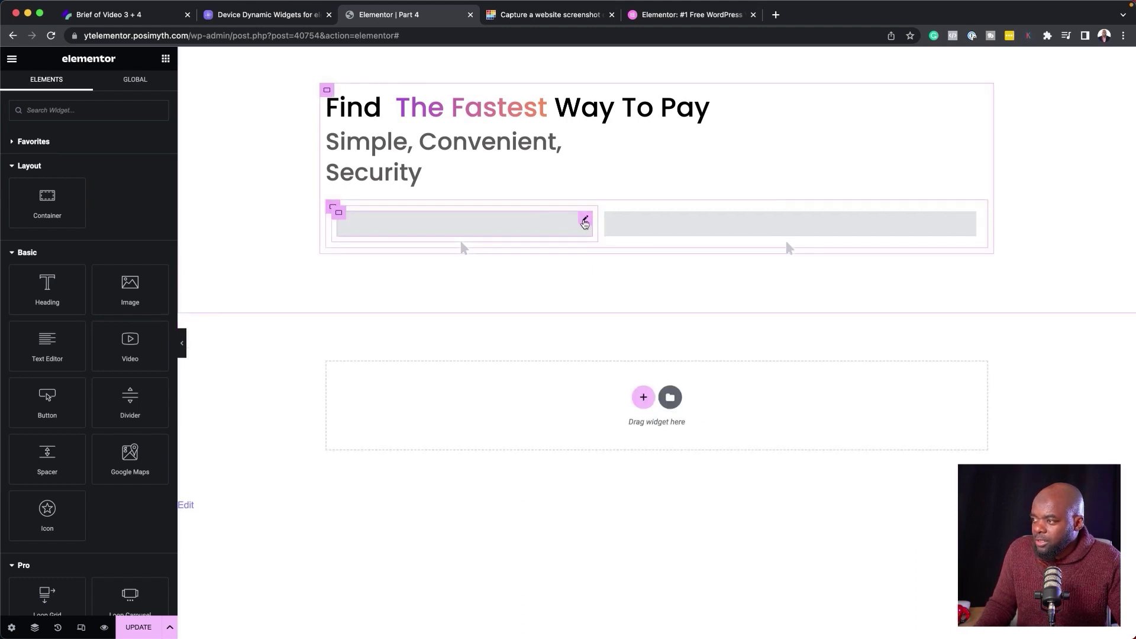
right_click(587, 223)
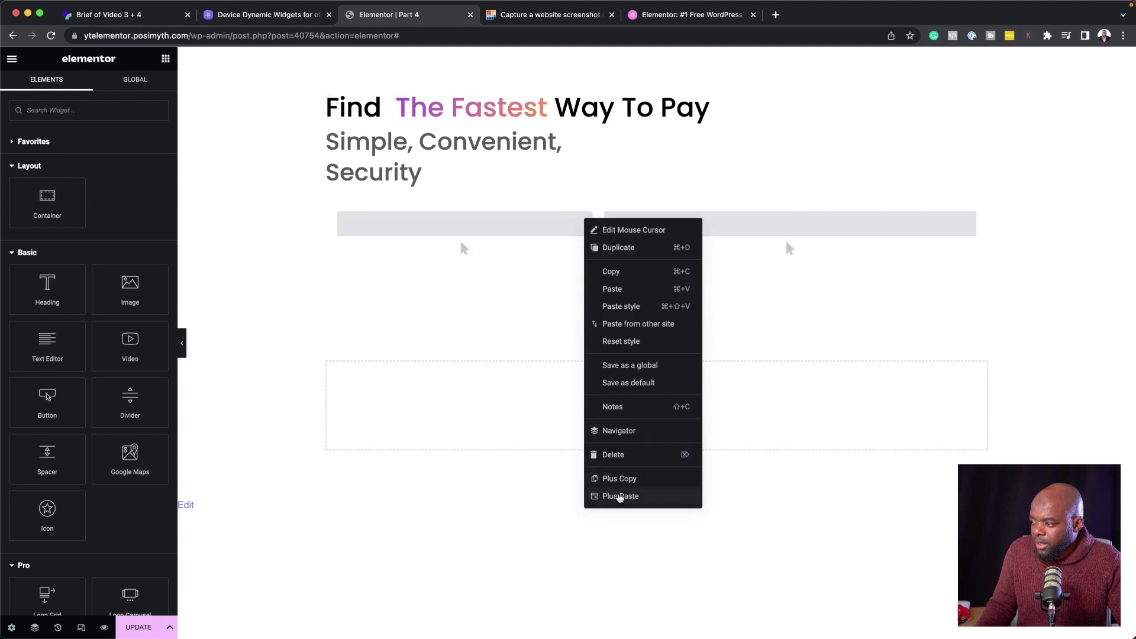
left_click(639, 455)
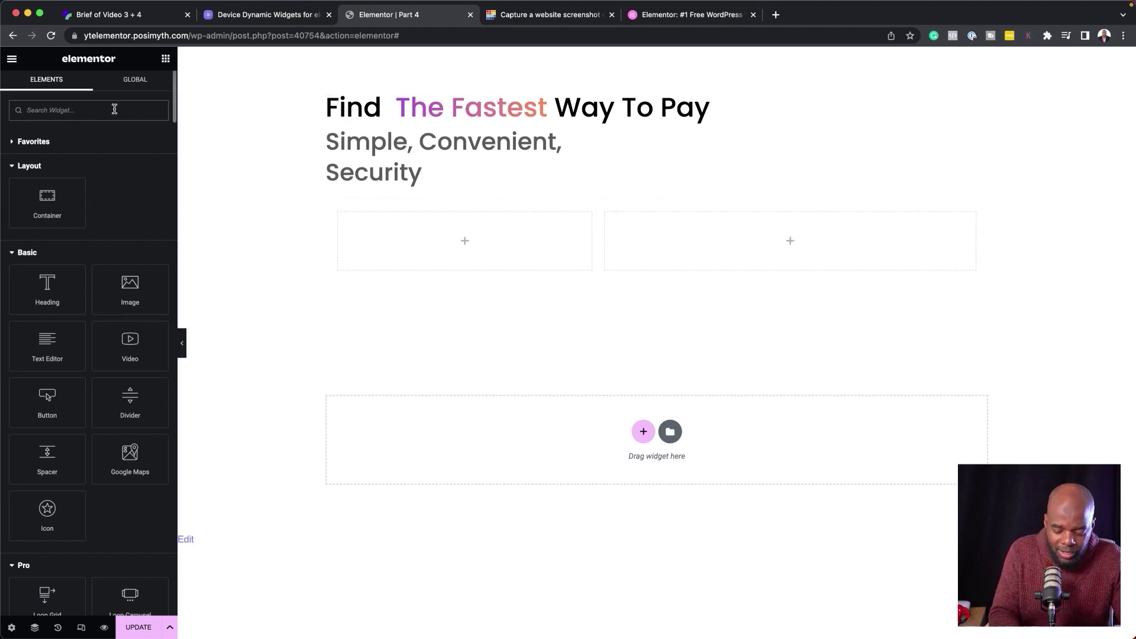
Add a Dynamic Device widget to each of the two empty columns beneath the heading, filling the wider column first.
left_click(114, 108)
type("dyna")
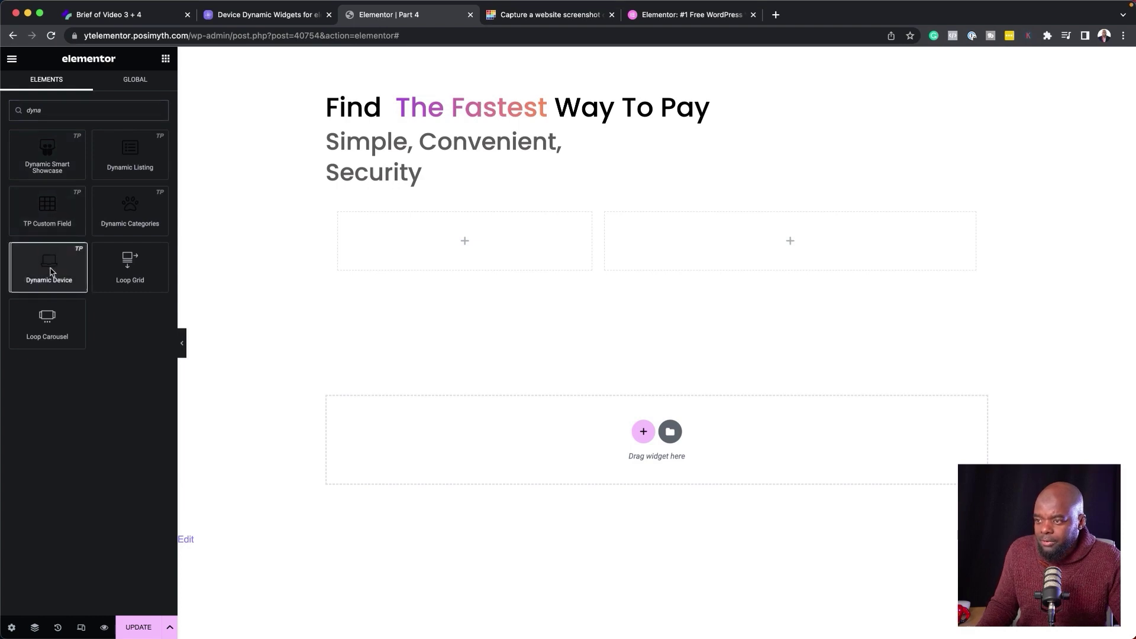
left_click_drag(52, 268, 709, 253)
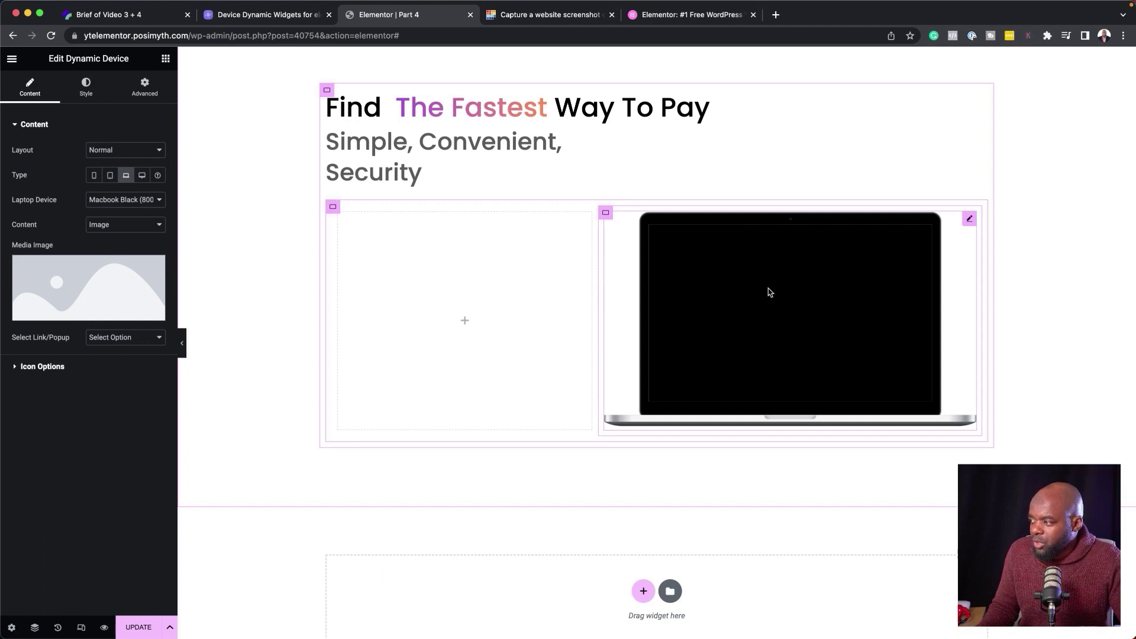
left_click(465, 322)
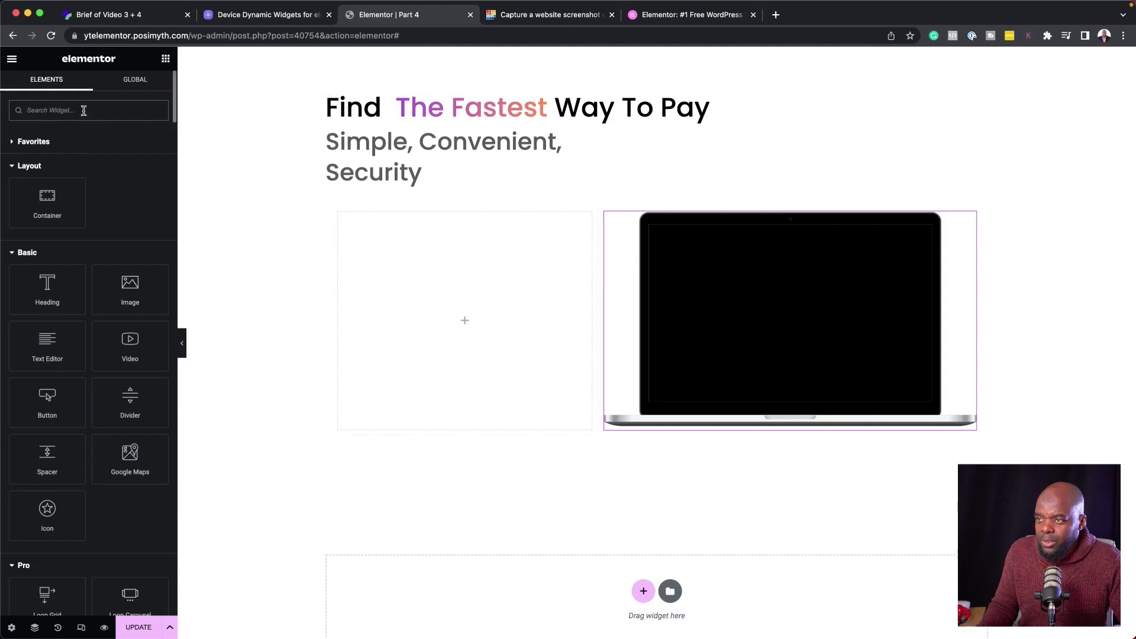
type("dyna")
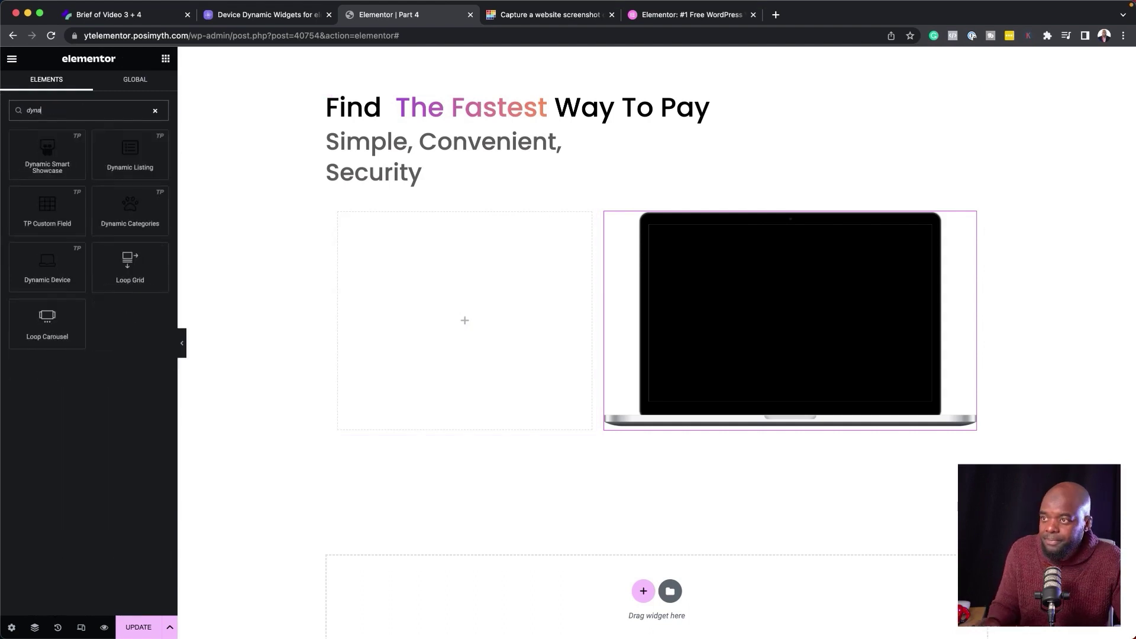
left_click_drag(48, 266, 463, 302)
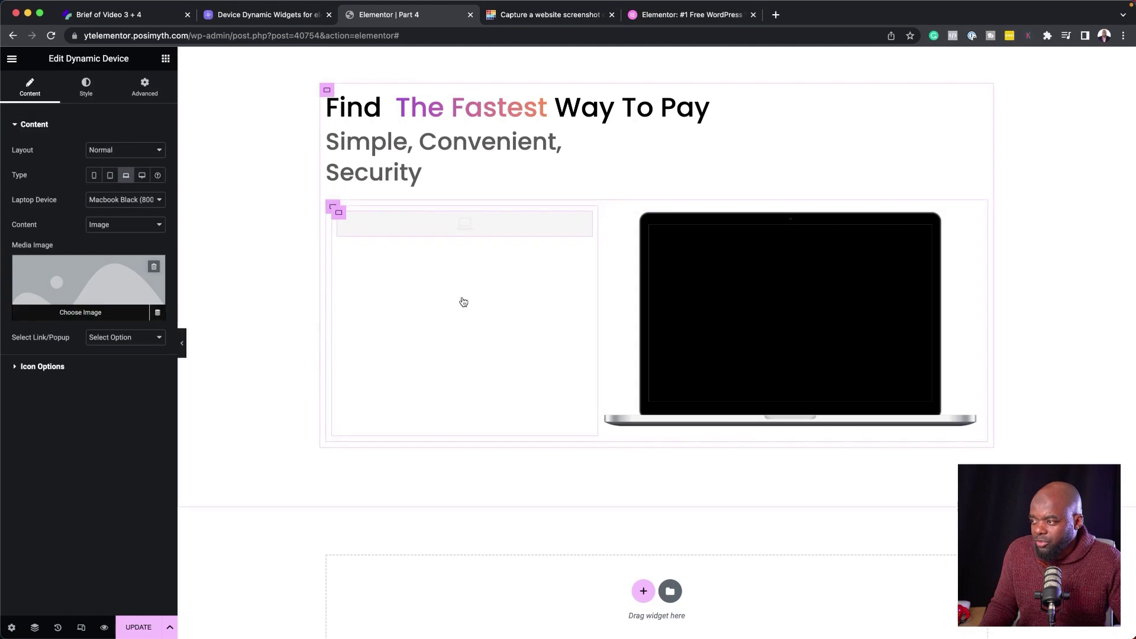
Change the narrower column's device type to Mobile and choose the iPhone X Black (320px x 672px) mockup.
left_click(94, 176)
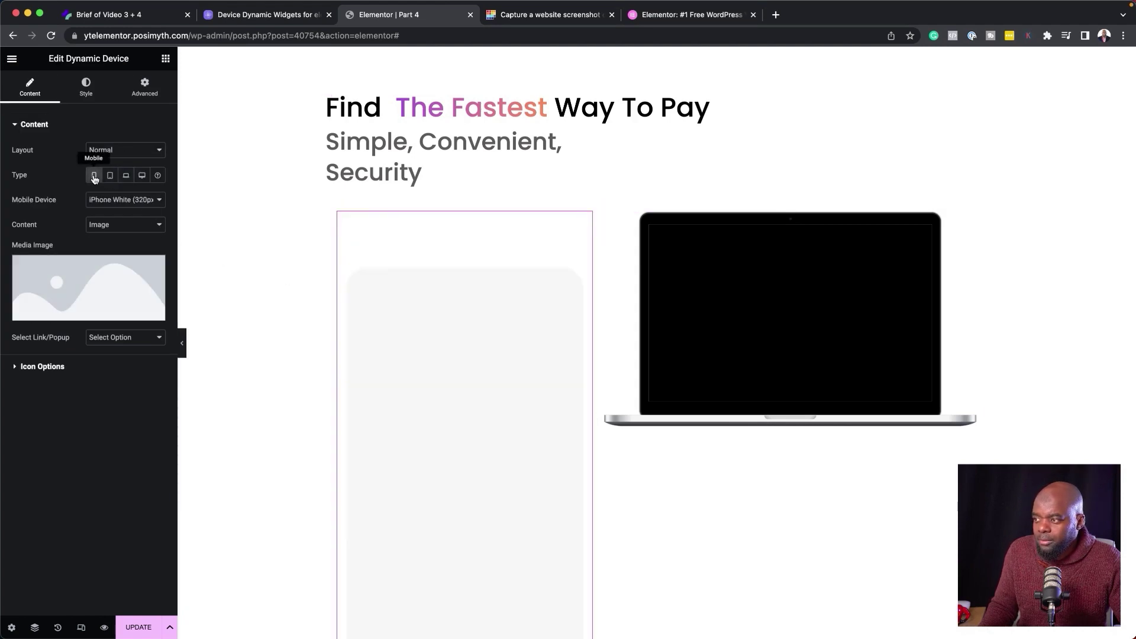
left_click(125, 200)
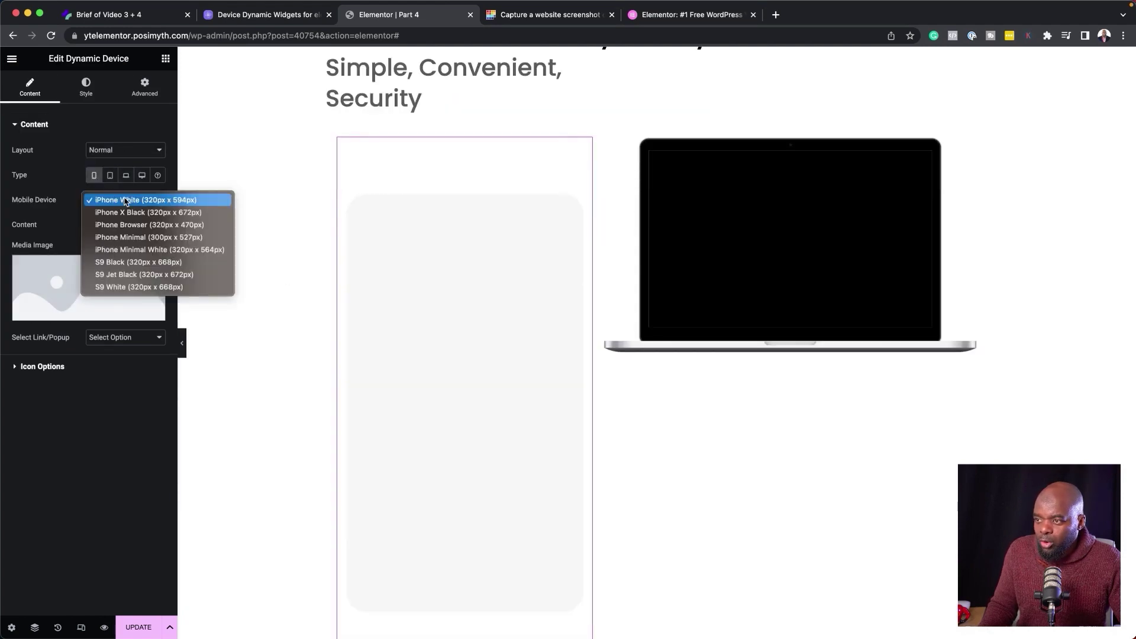
left_click(186, 213)
scroll(506, 403, "down", 1)
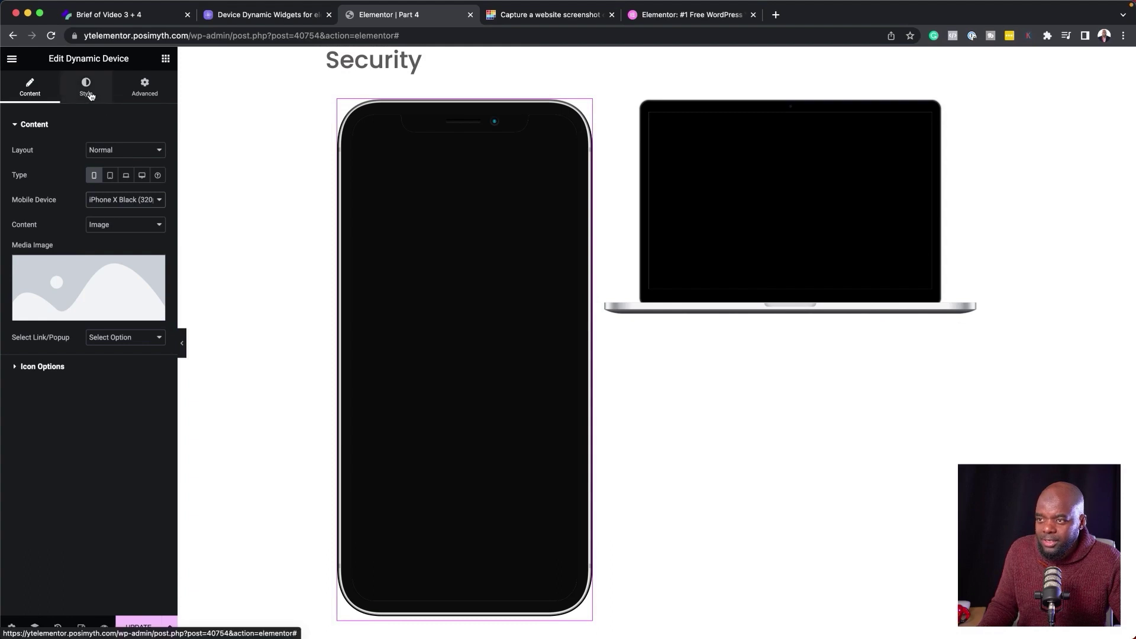
Set the phone mockup's width adjustment to 45% and align the device to the right of its column.
left_click(88, 88)
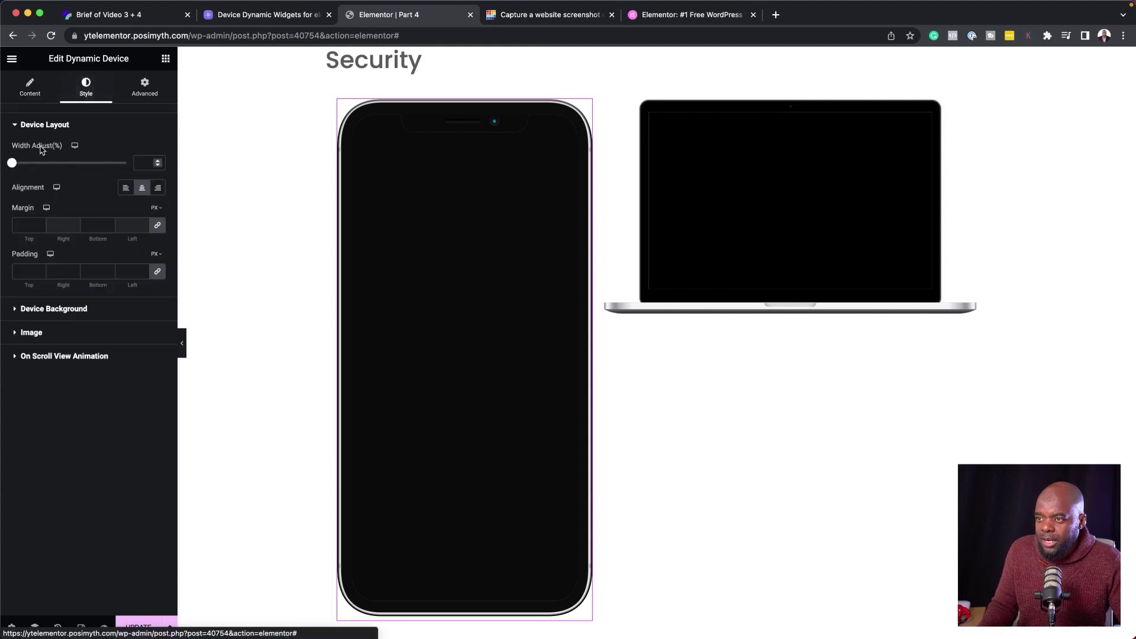
left_click(16, 164)
left_click_drag(18, 166, 64, 163)
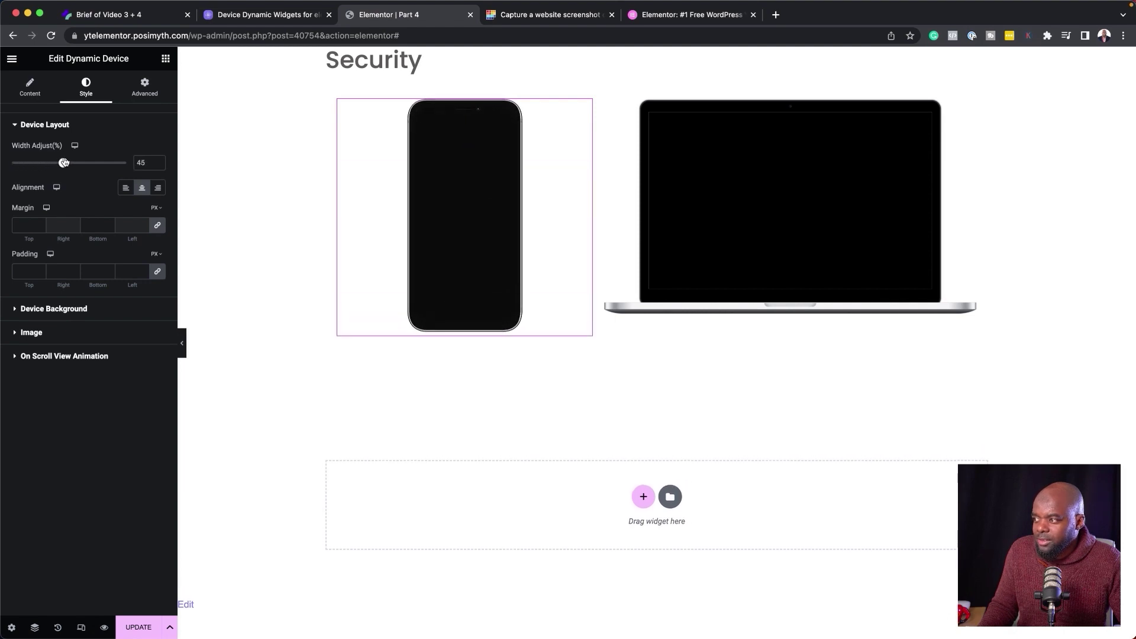
left_click(158, 187)
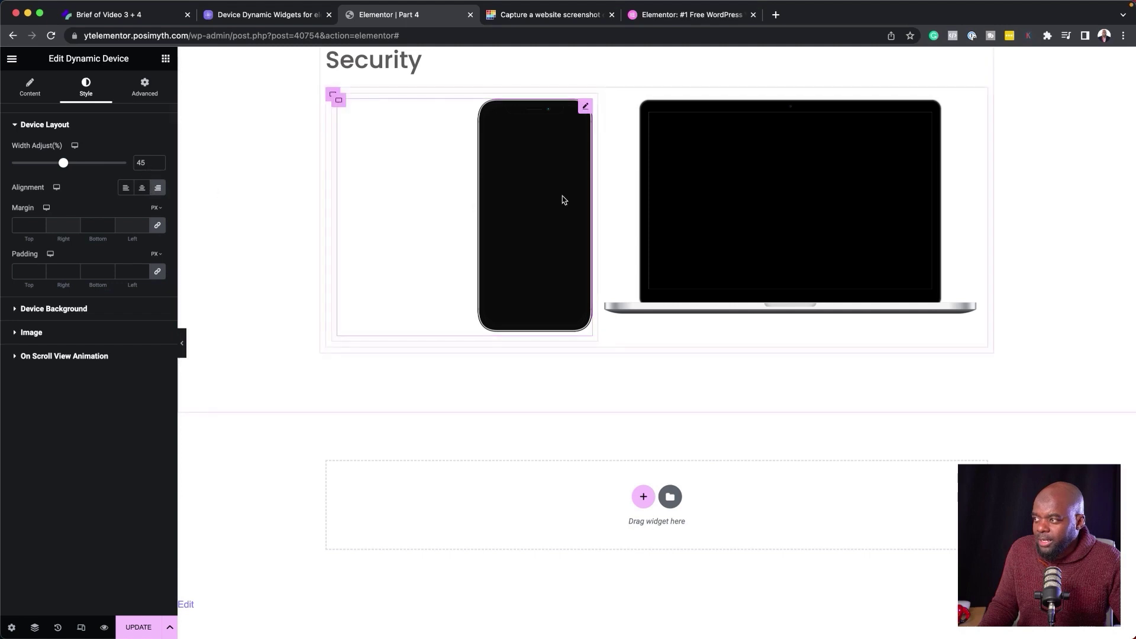
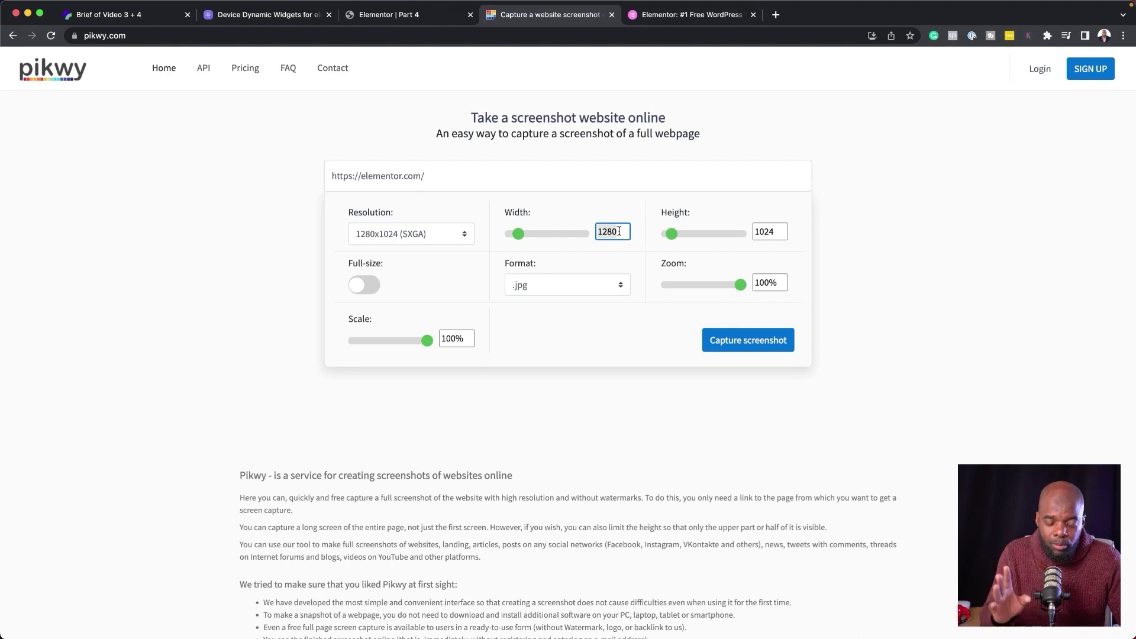
type("480")
left_click(371, 288)
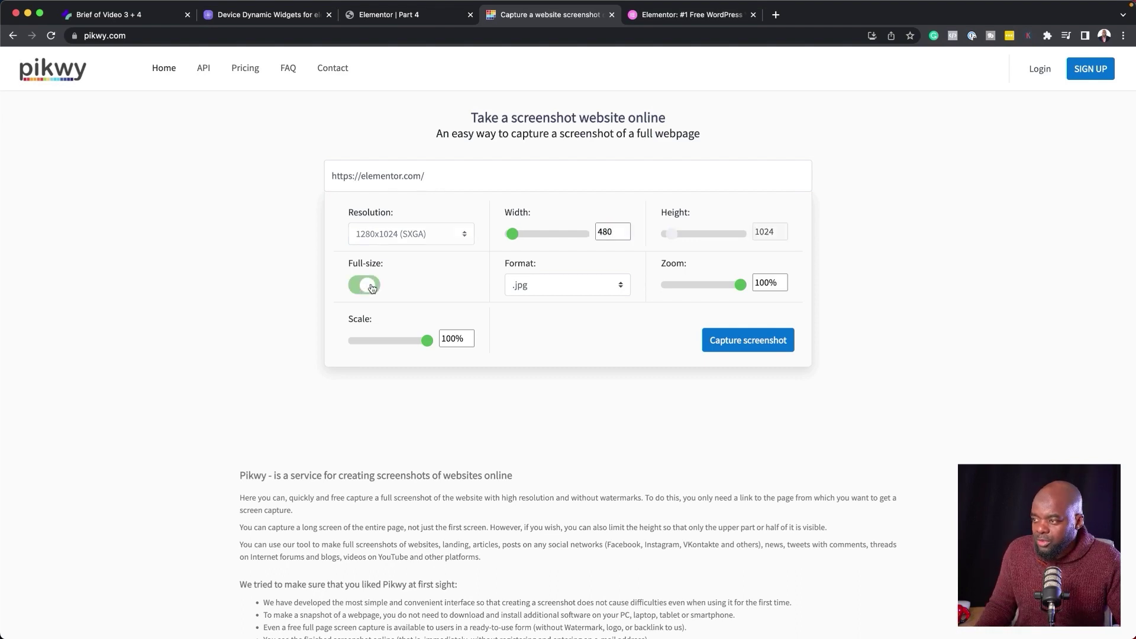
left_click(753, 342)
scroll(774, 436, "down", 3)
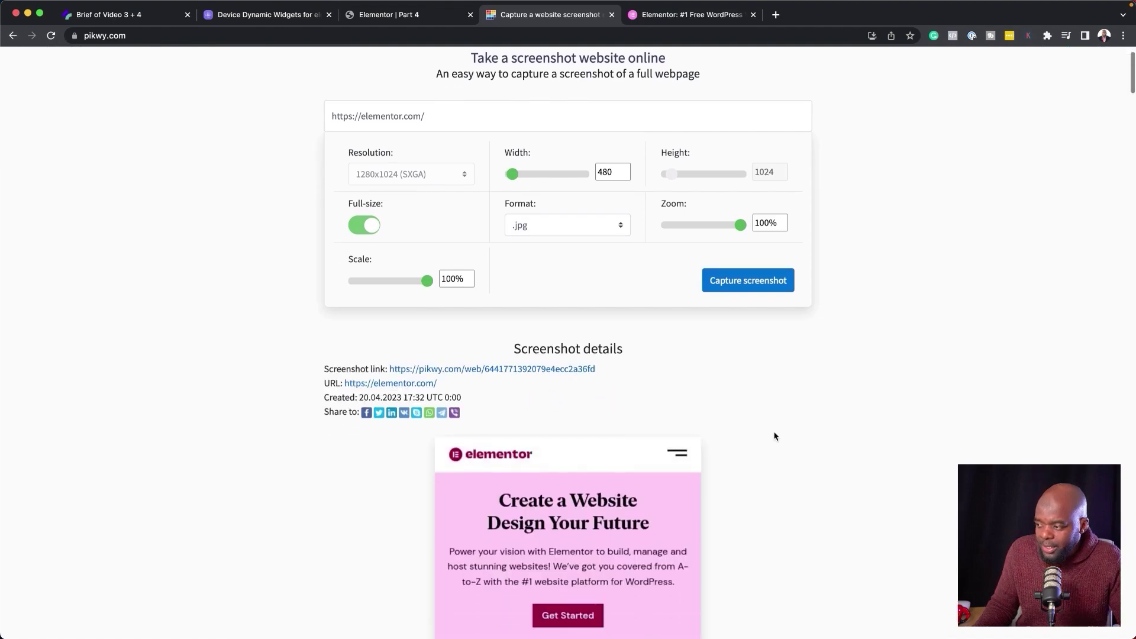
scroll(773, 436, "down", 6)
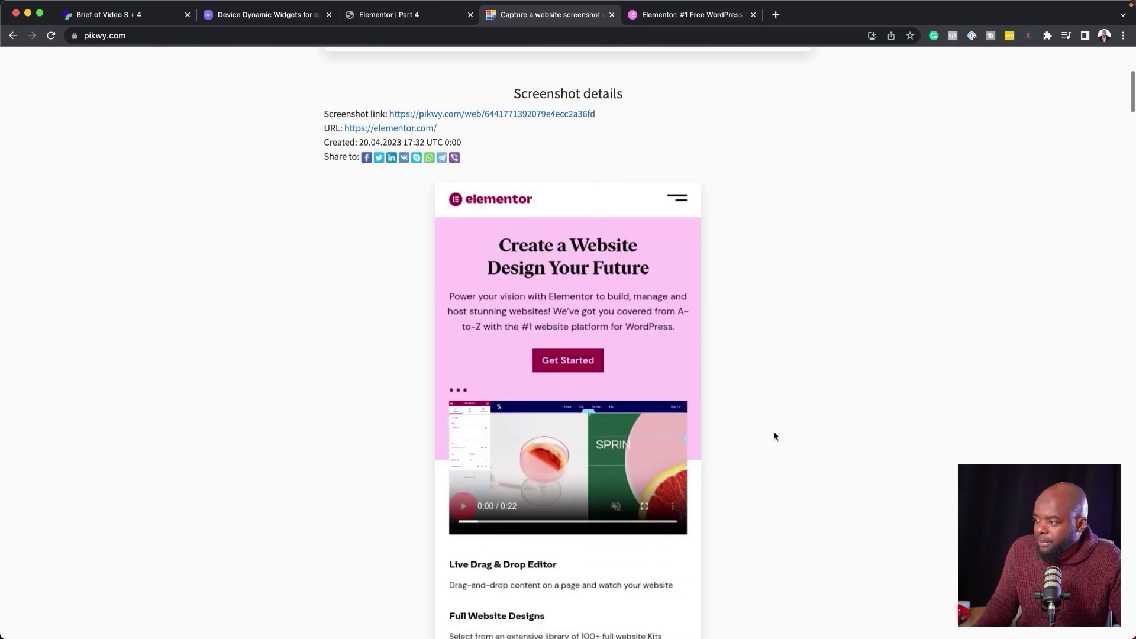
scroll(774, 436, "down", 3)
scroll(773, 436, "up", 5)
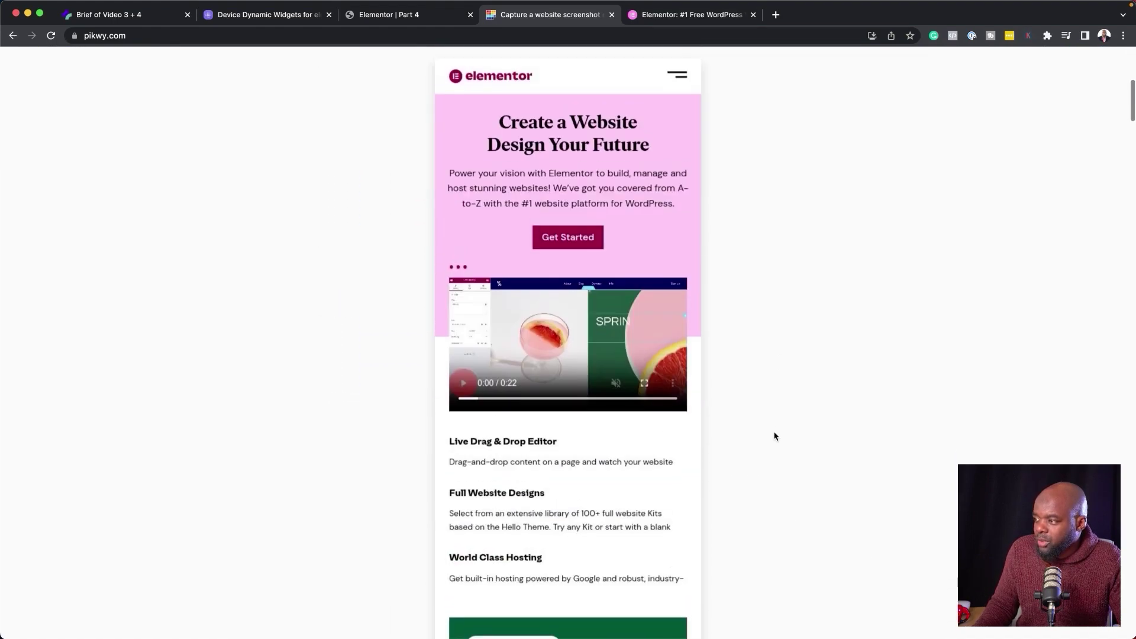
Save the captured mobile screenshot as a JPG in the Desktop folder under its default file name.
right_click(524, 228)
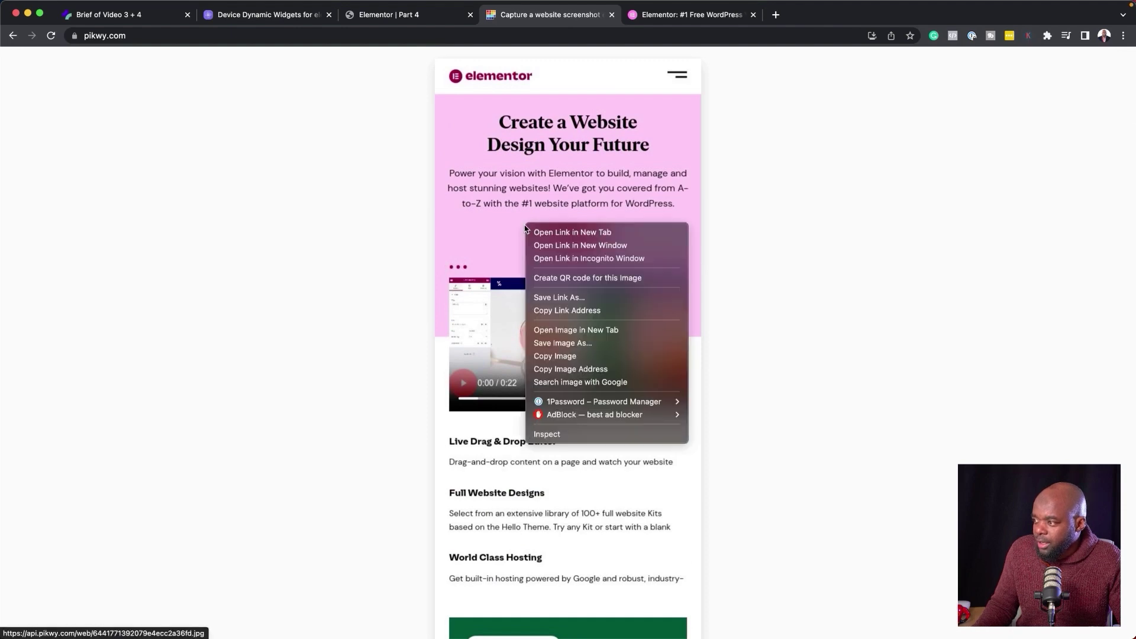
left_click(571, 346)
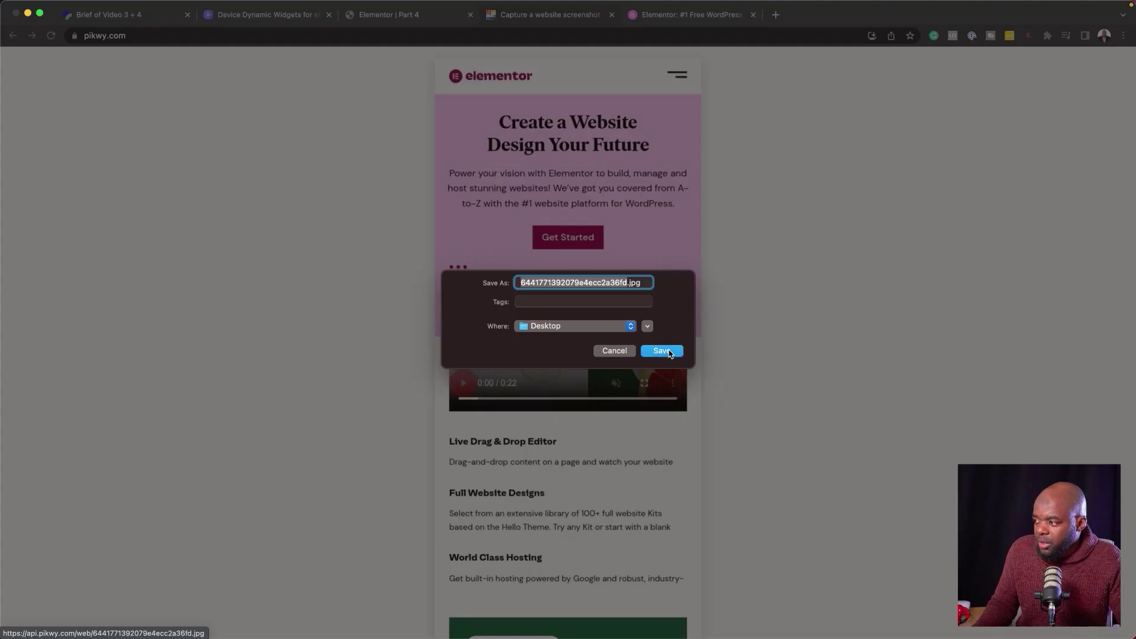
left_click(660, 350)
scroll(532, 237, "up", 5)
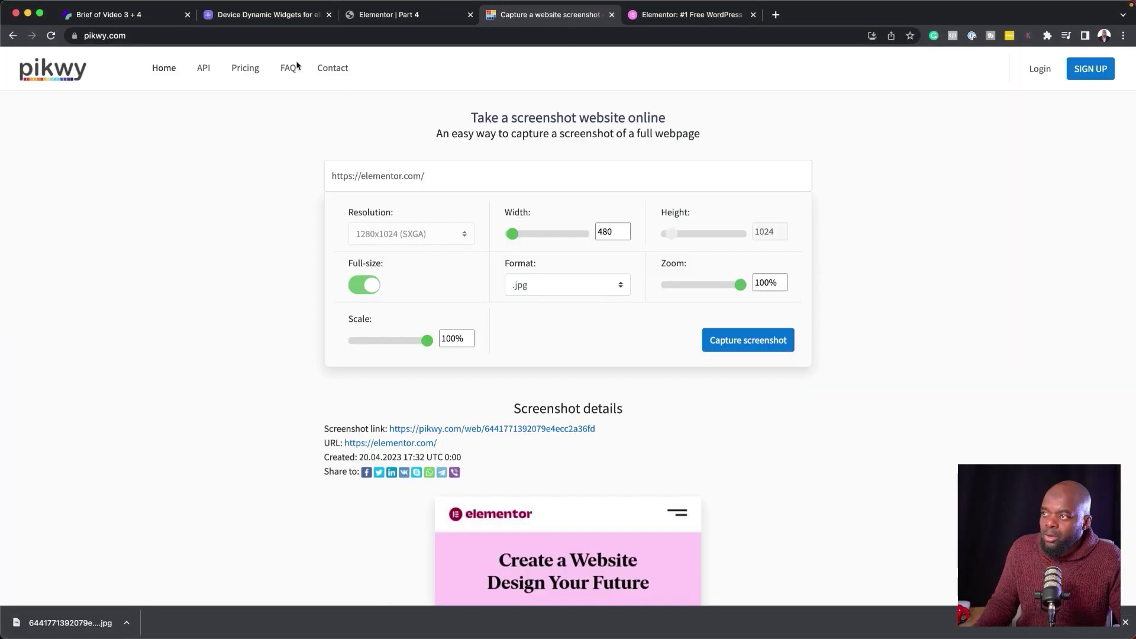
left_click(408, 18)
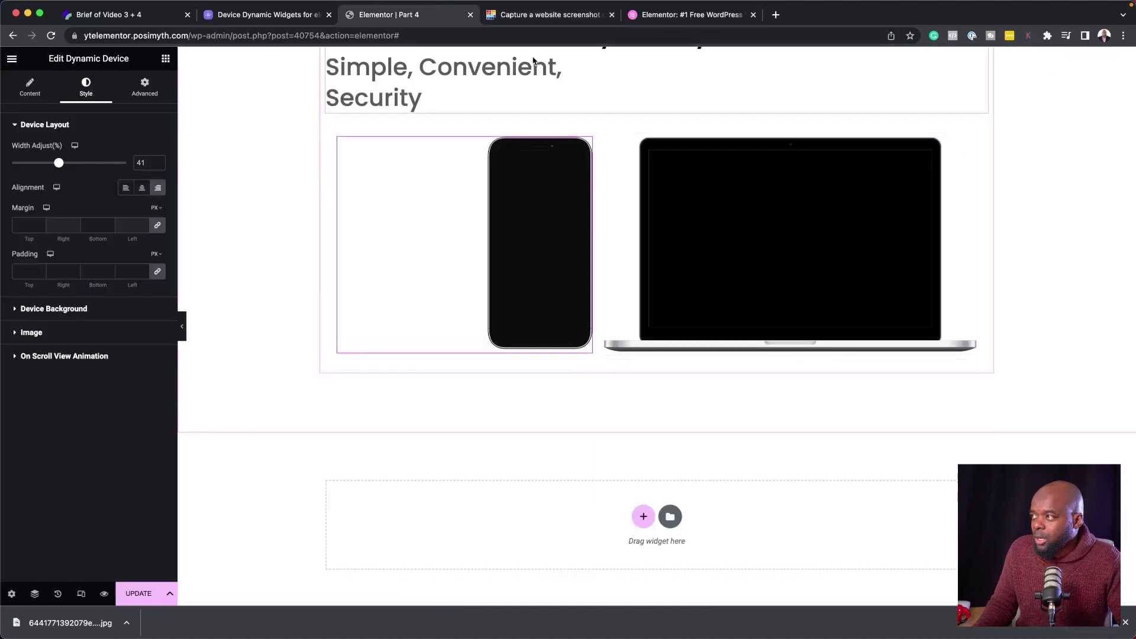
left_click(545, 19)
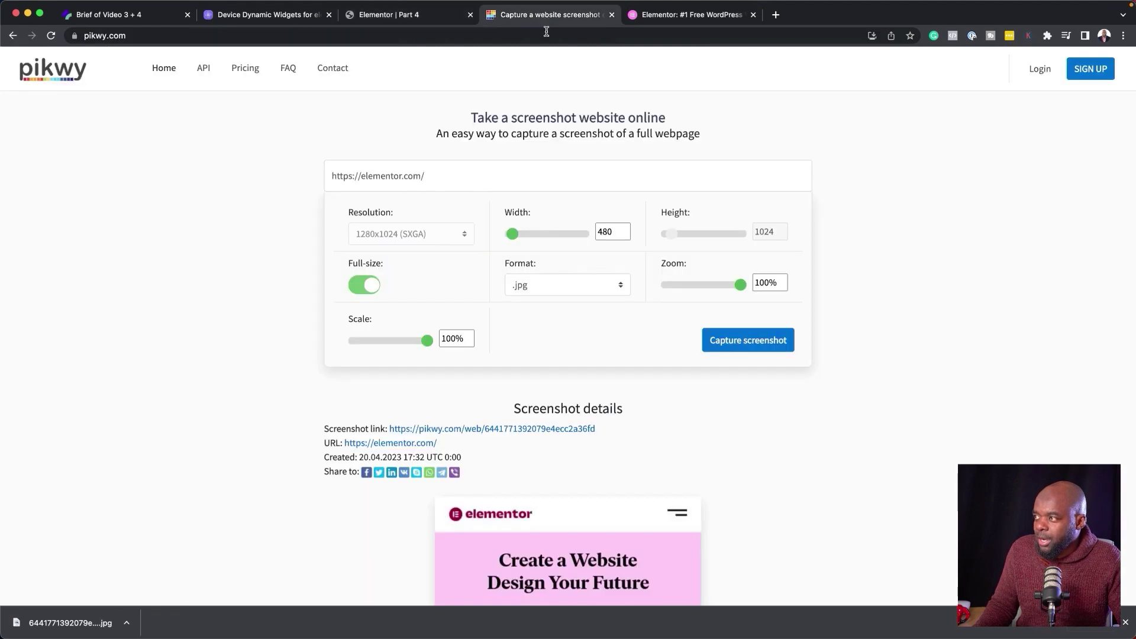
left_click(625, 228)
double_click(623, 230)
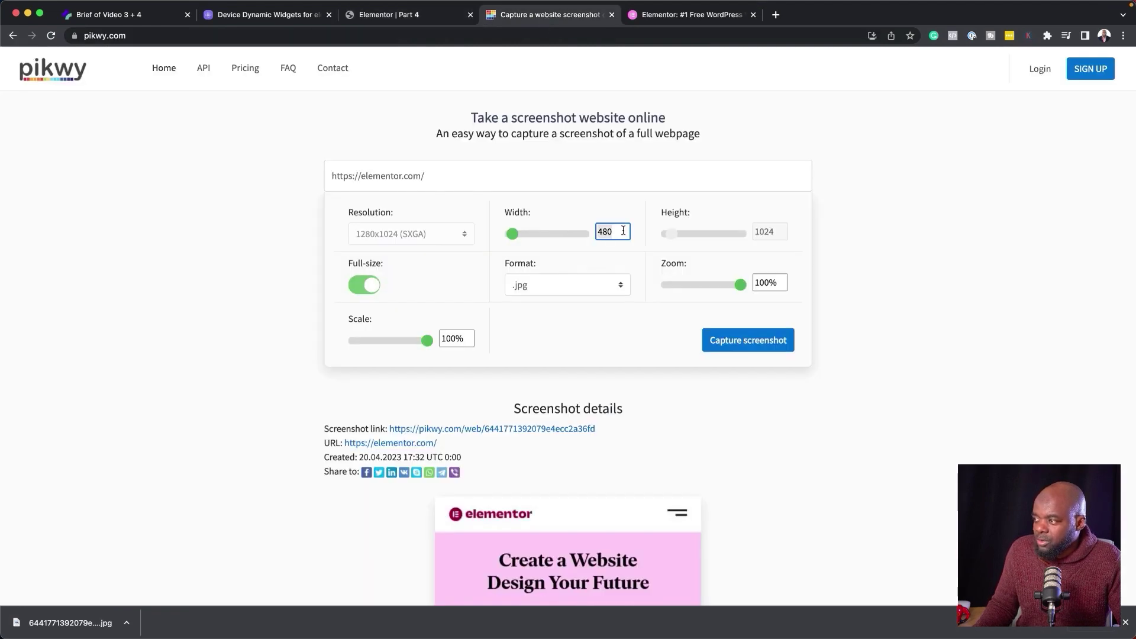
type("1280")
left_click(589, 331)
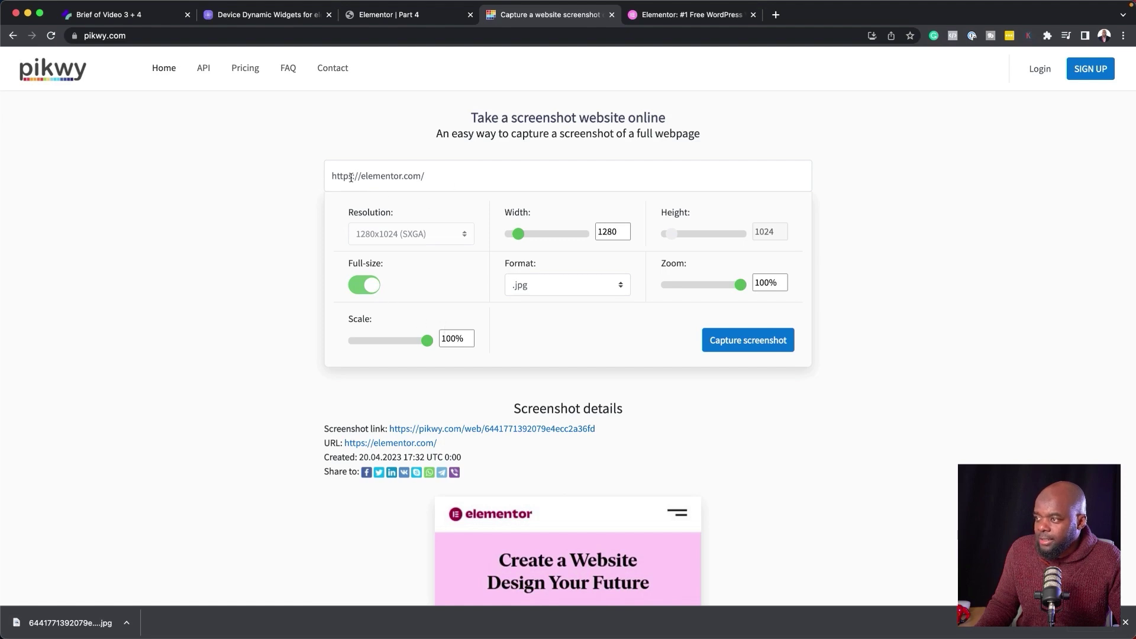
left_click(729, 347)
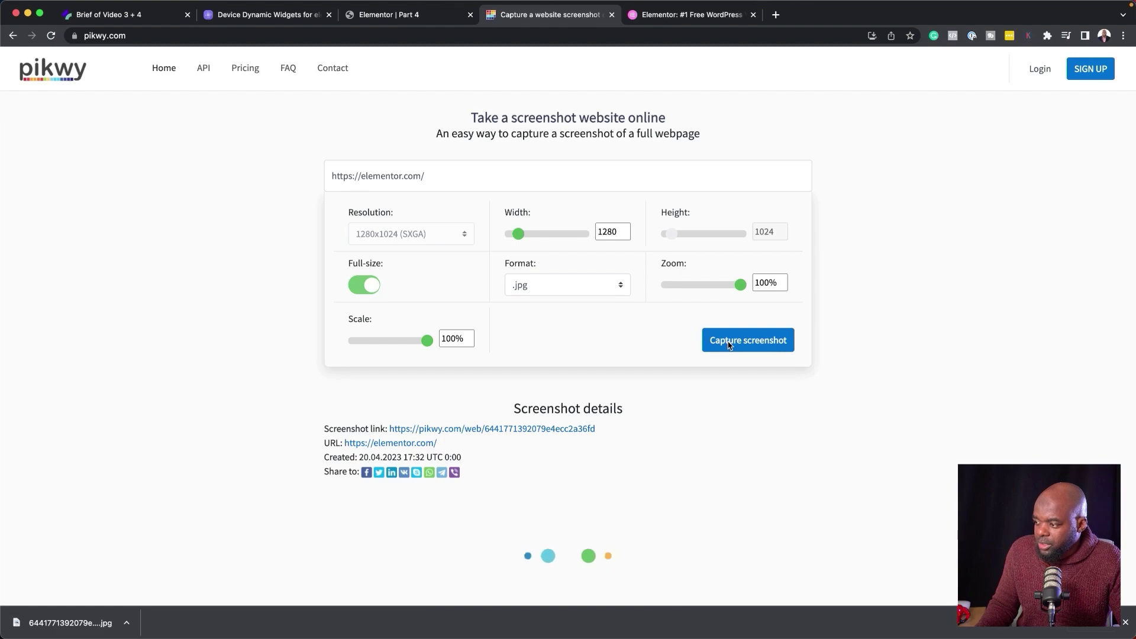
scroll(830, 419, "down", 1)
scroll(830, 418, "down", 6)
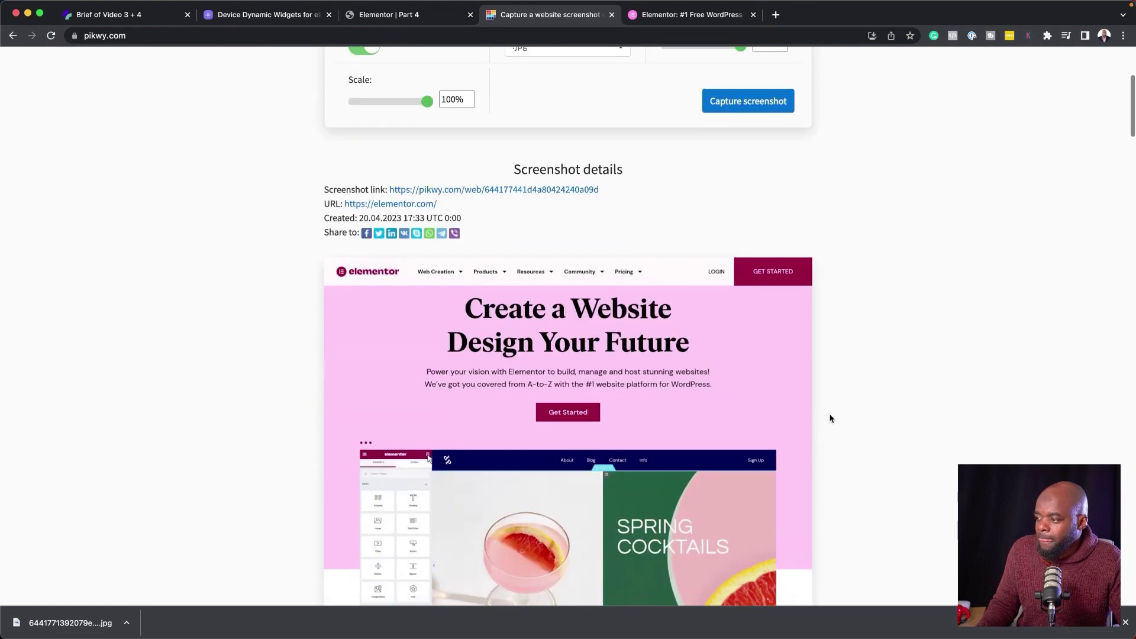
Save the 1280-wide screenshot to the Desktop folder, adding "Desktop" to the start of its file name.
right_click(520, 367)
left_click(559, 480)
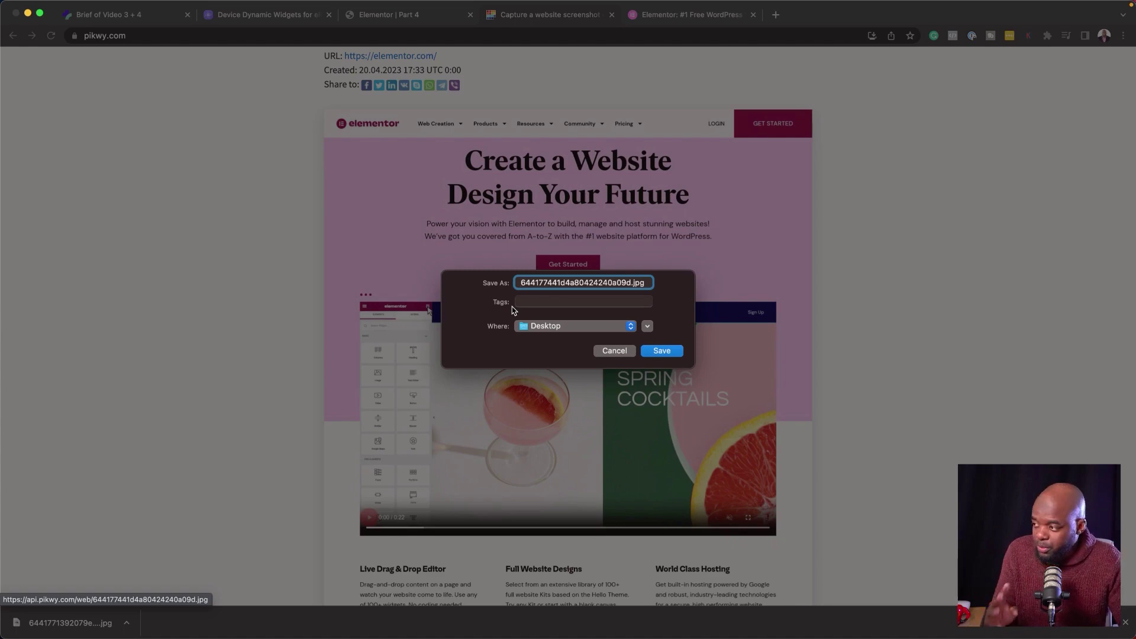
type("Des")
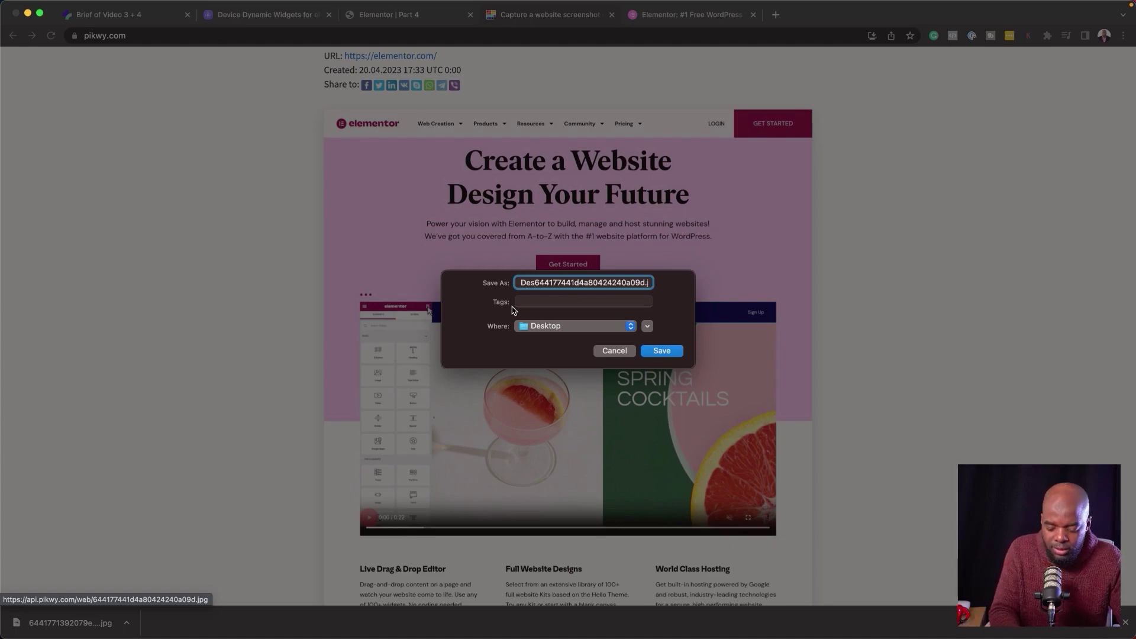
type("ktop")
left_click(671, 353)
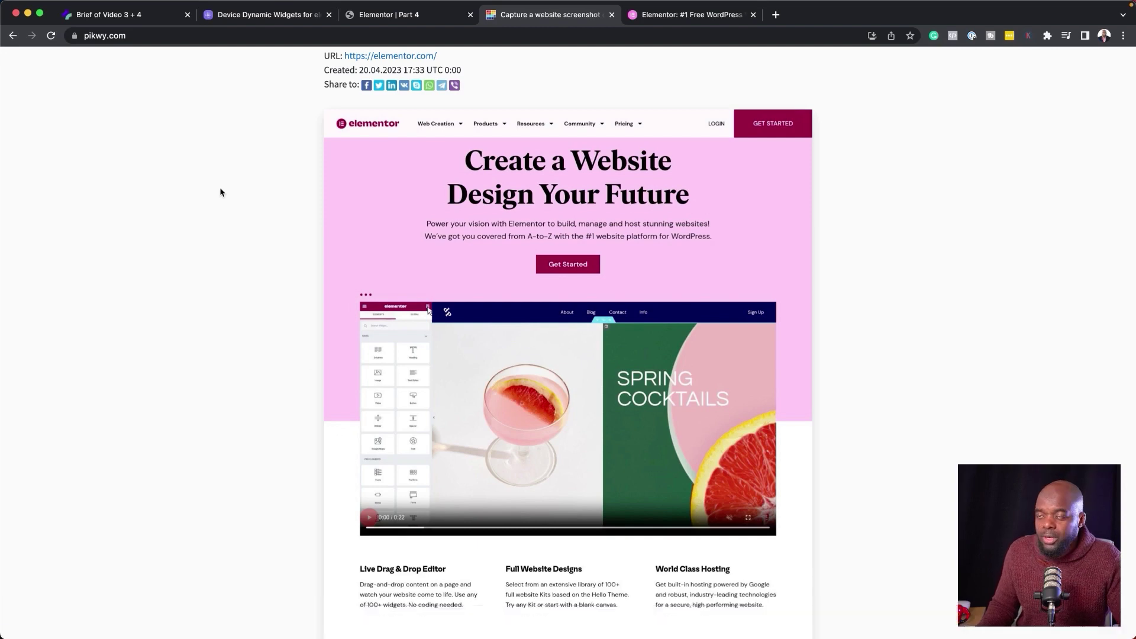
Switch to the Elementor editor and, from the phone device's image setting, upload both website screenshots from the Desktop folder.
left_click(407, 17)
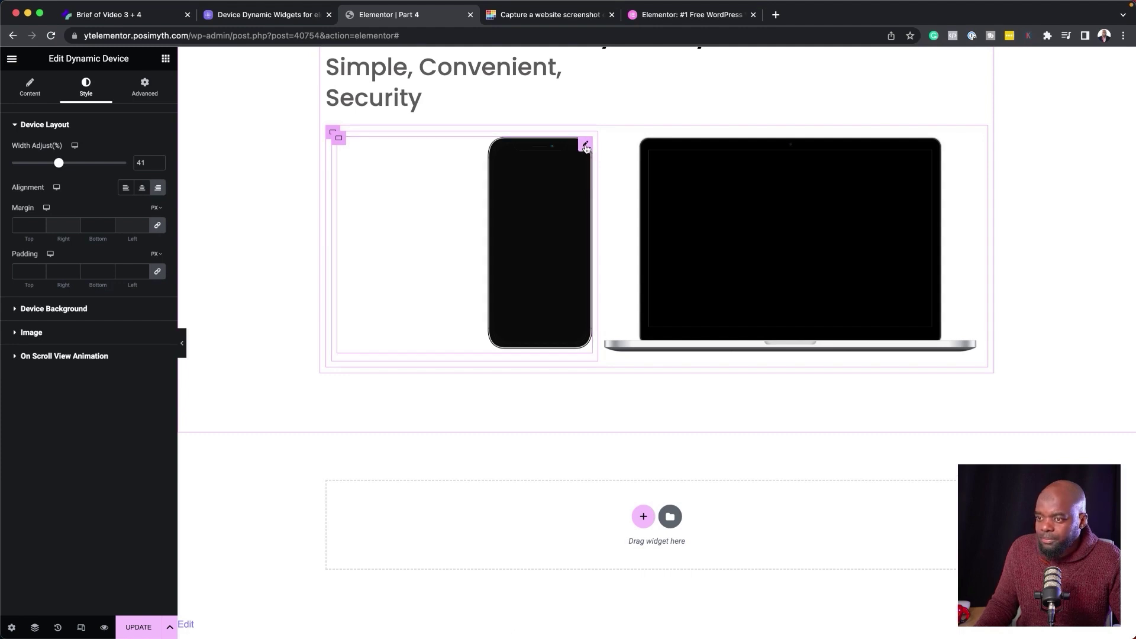
left_click(30, 87)
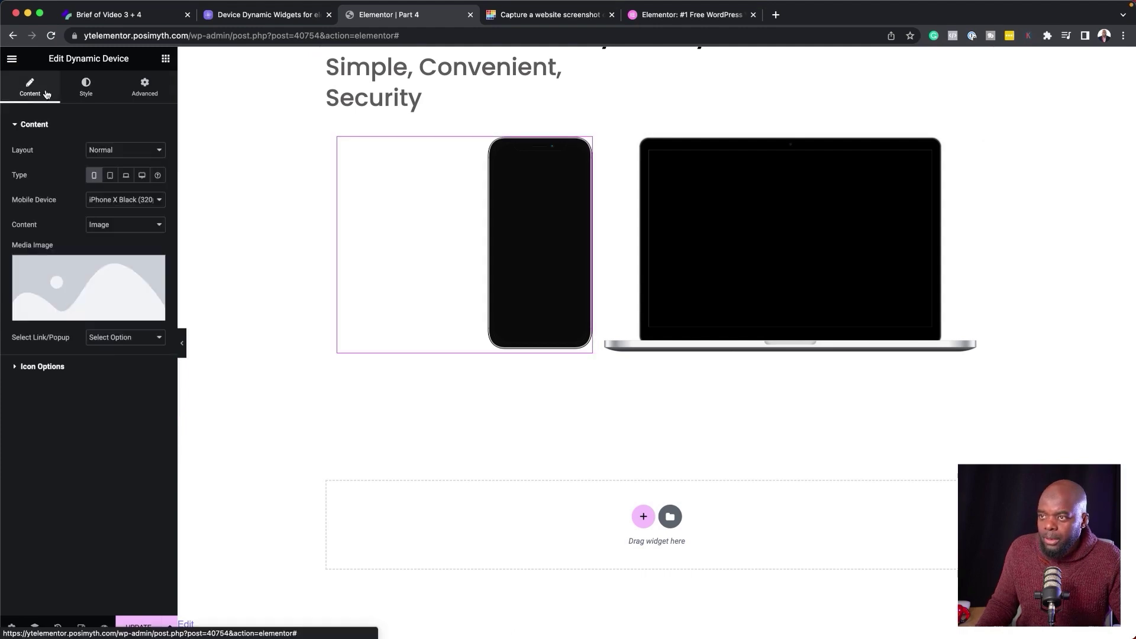
left_click(81, 282)
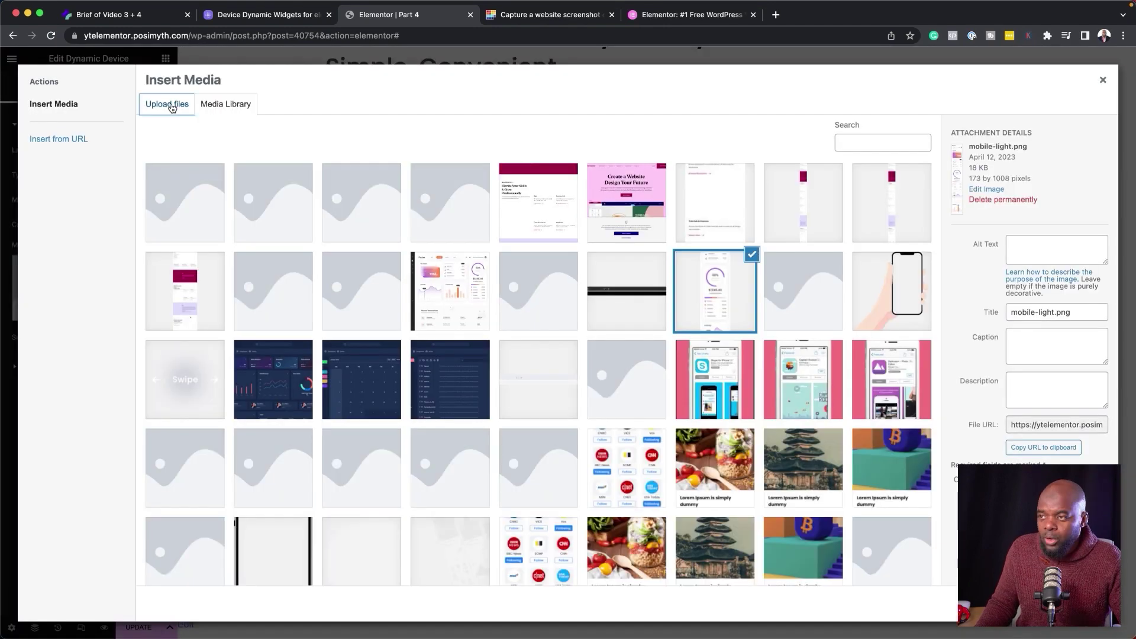
left_click(171, 107)
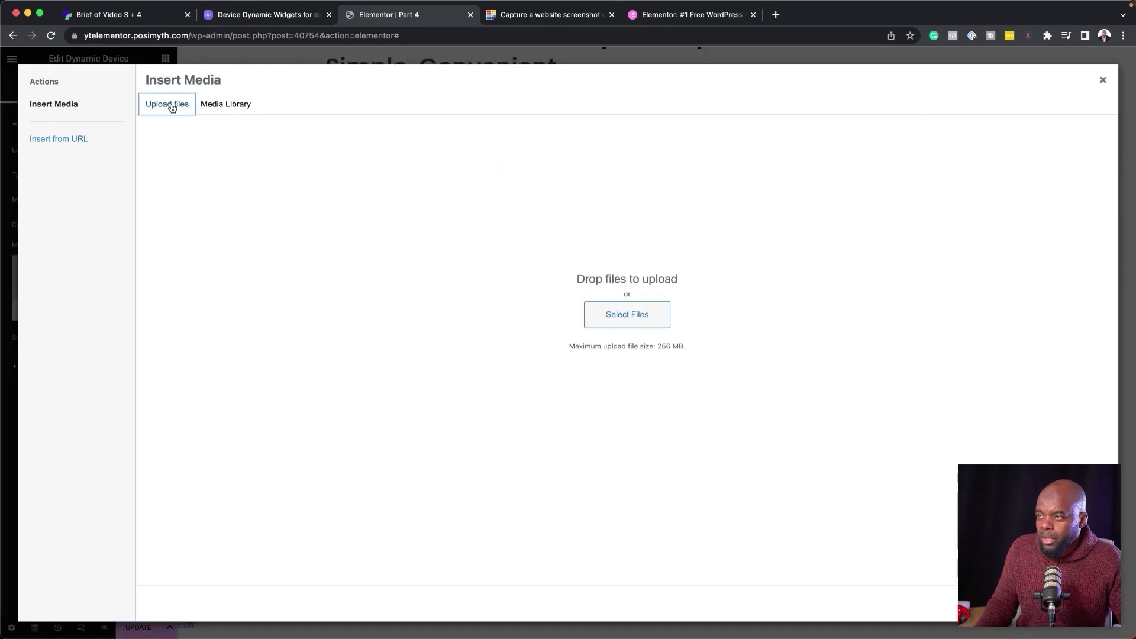
left_click(638, 321)
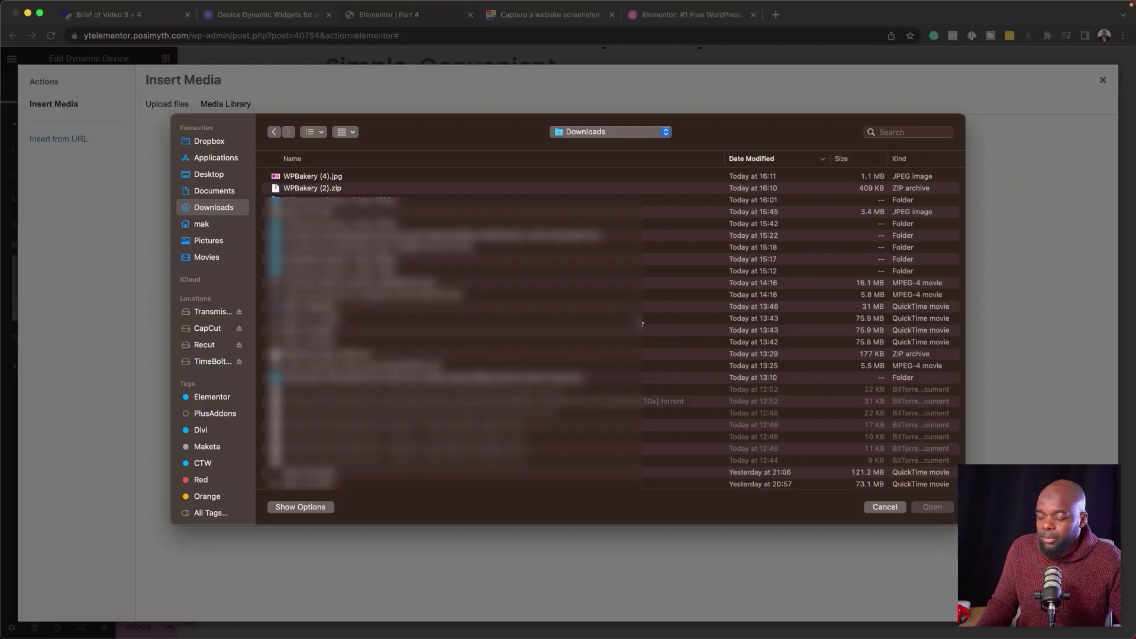
left_click(209, 174)
left_click(385, 176)
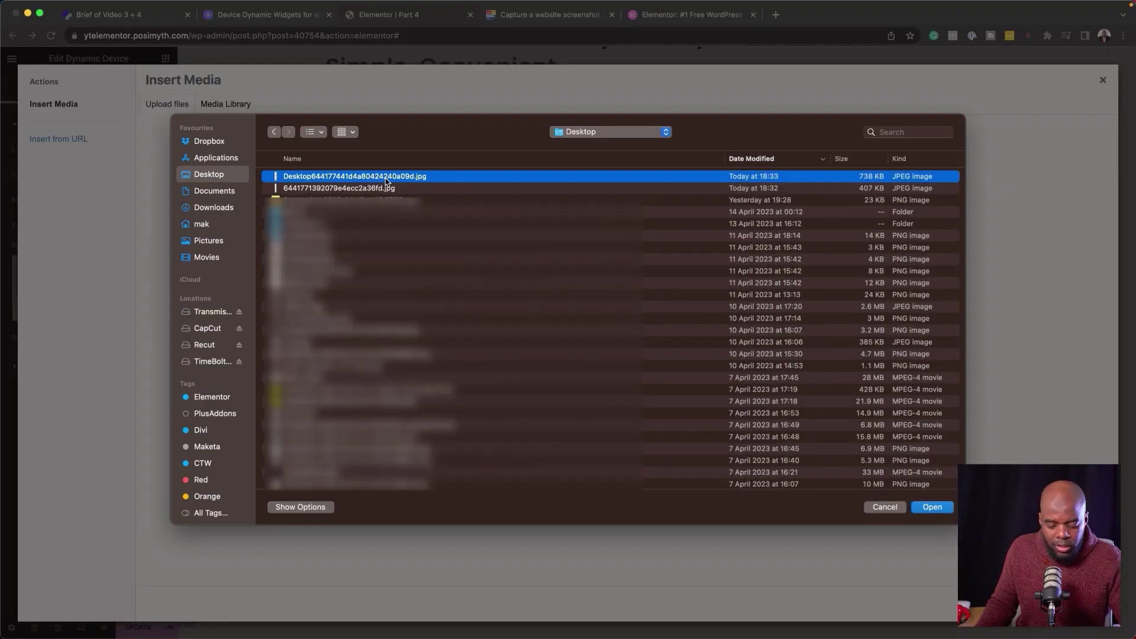
left_click(379, 189, "shift")
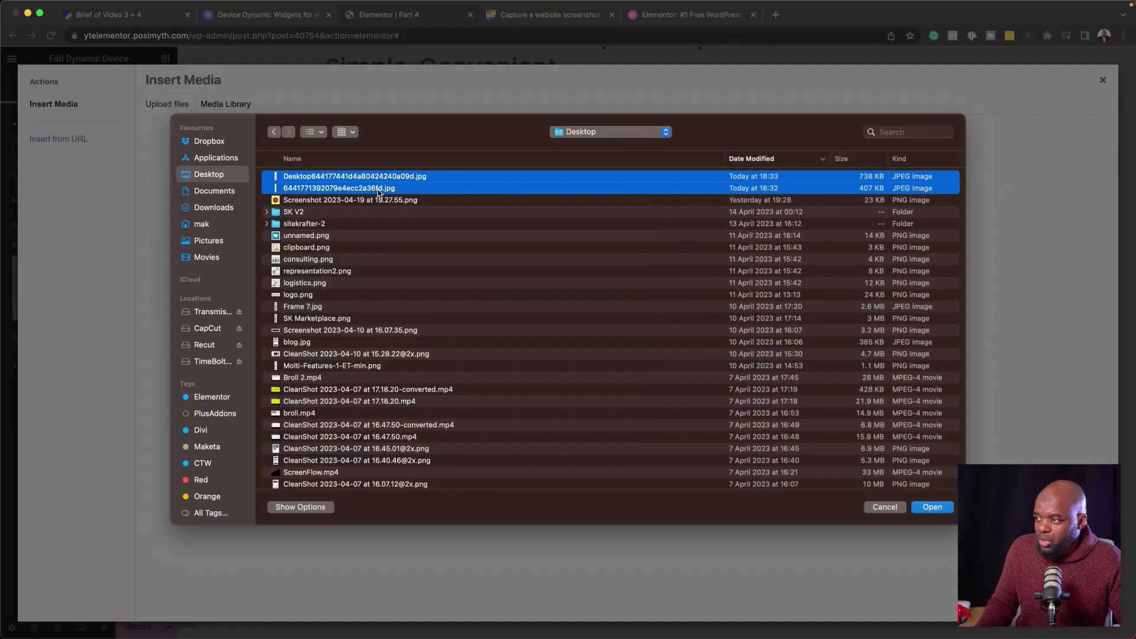
left_click(944, 510)
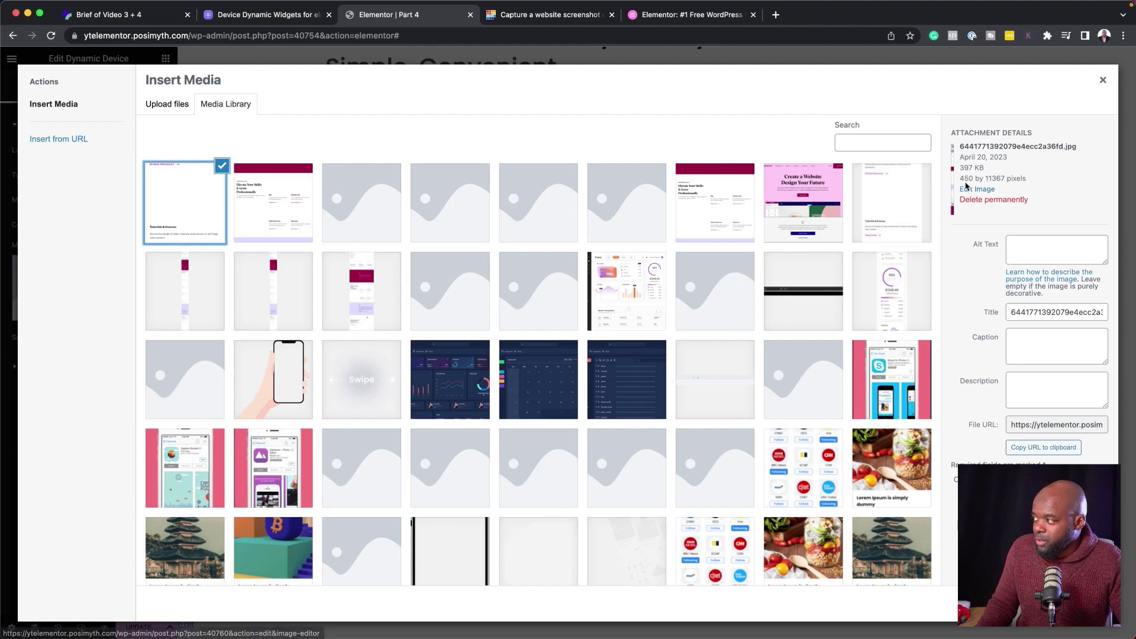
Insert the mobile screenshot into the phone device and turn on its Scroll Image option.
left_click(1077, 604)
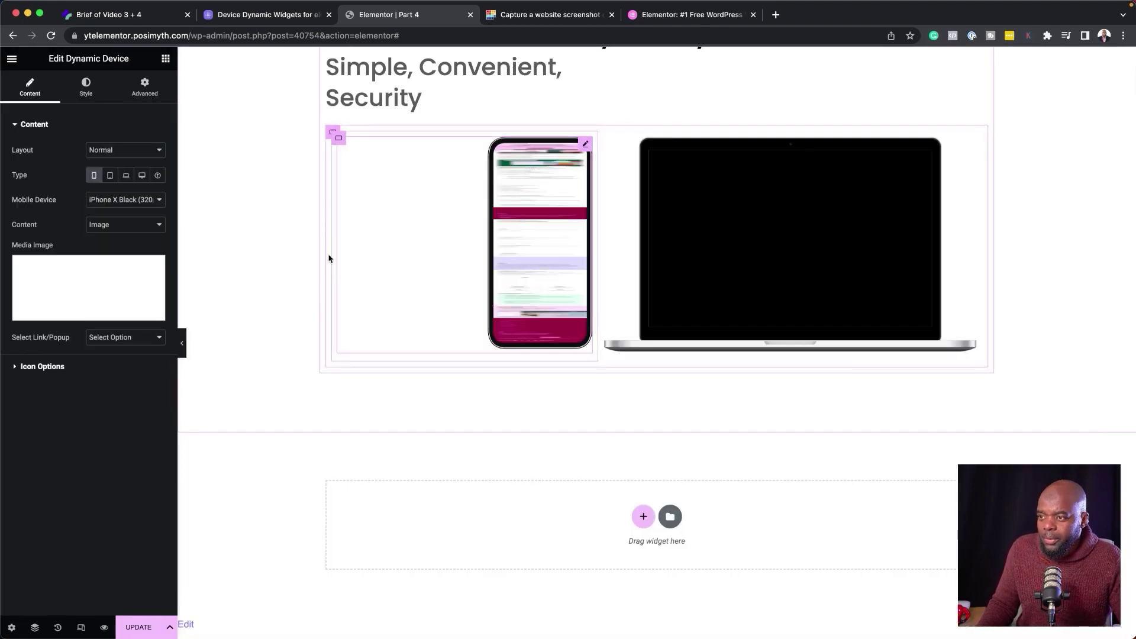
left_click(88, 87)
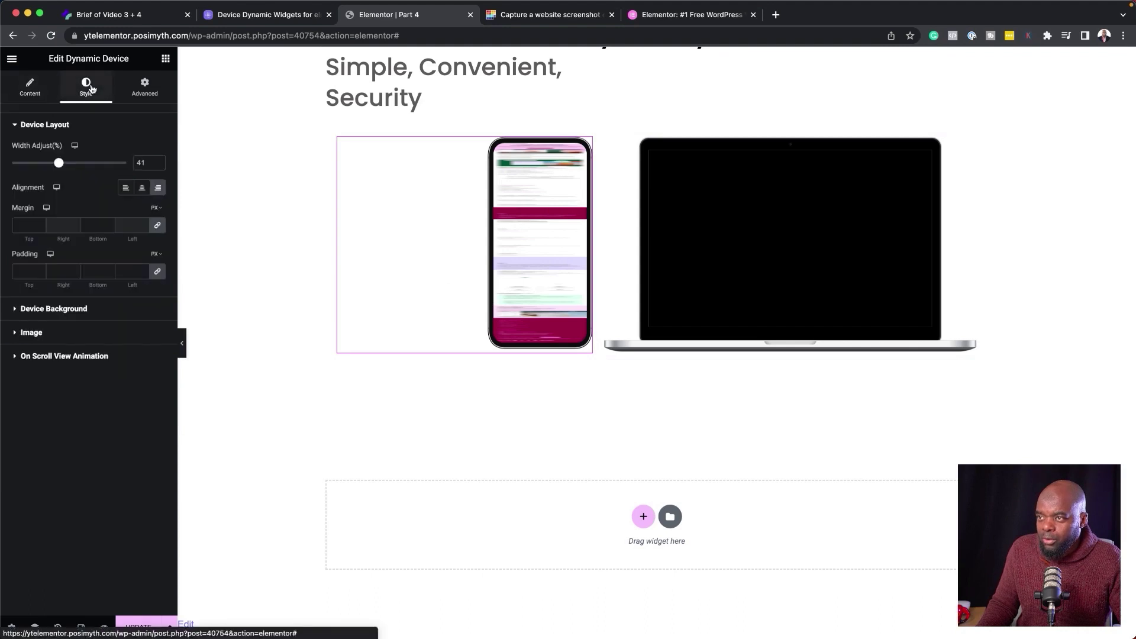
left_click(57, 309)
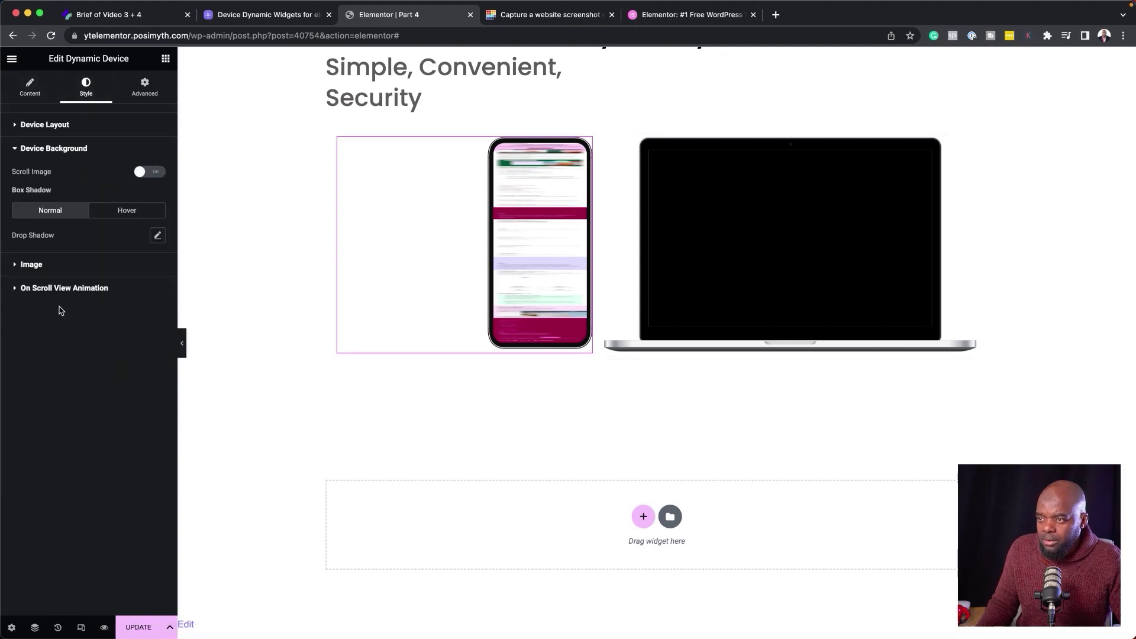
left_click(162, 175)
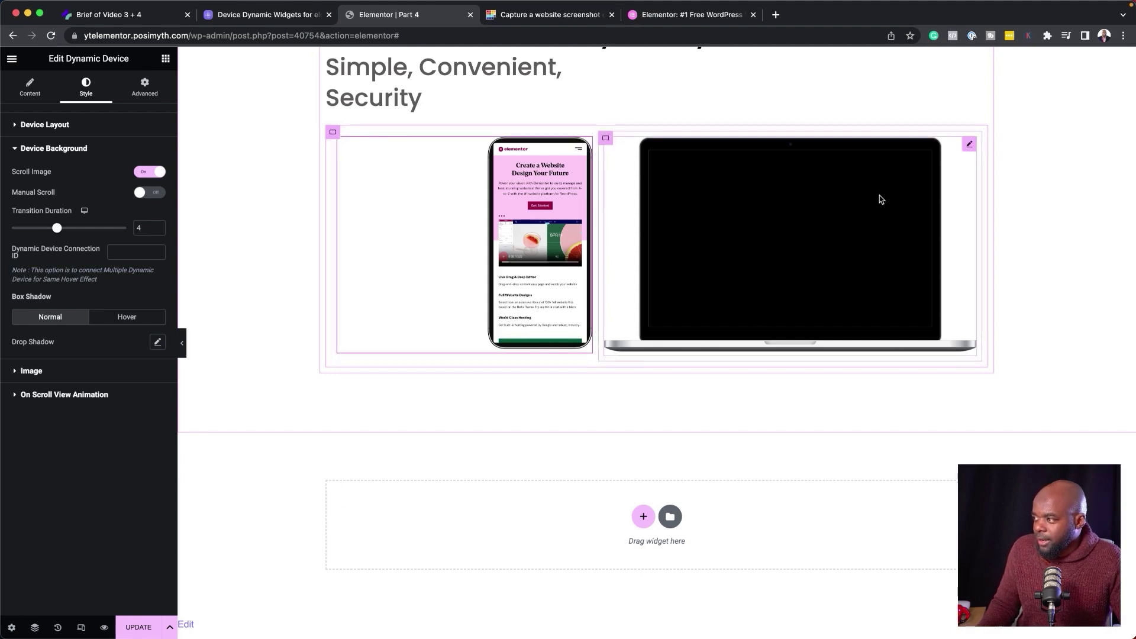
Set the laptop device's image to the uploaded screenshot whose file name starts with "Desktop".
left_click(969, 145)
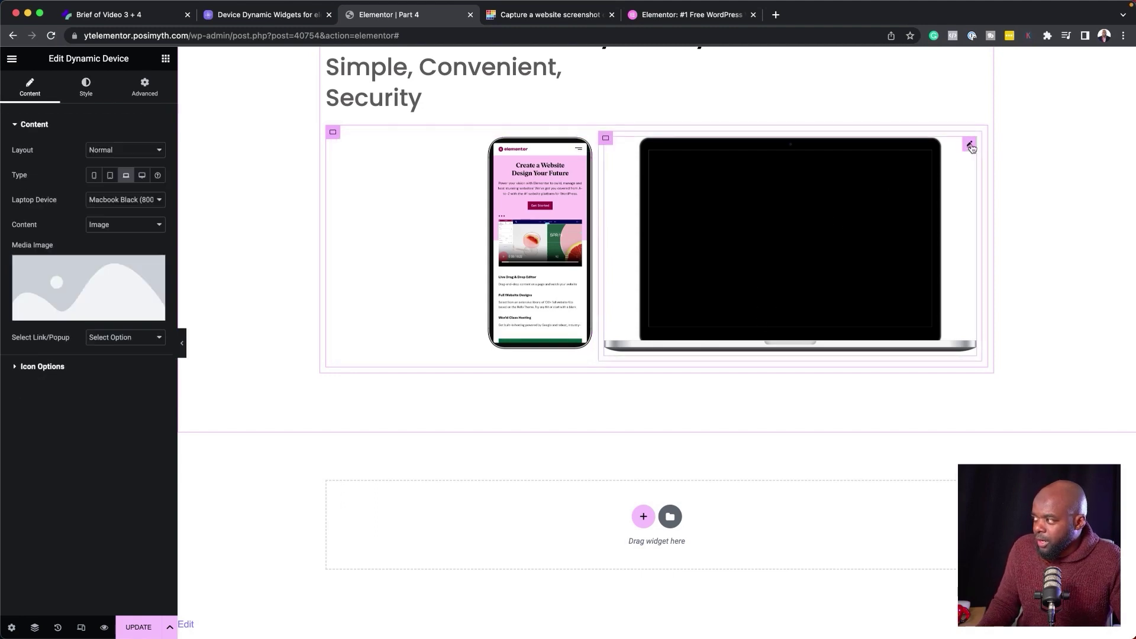
left_click(107, 279)
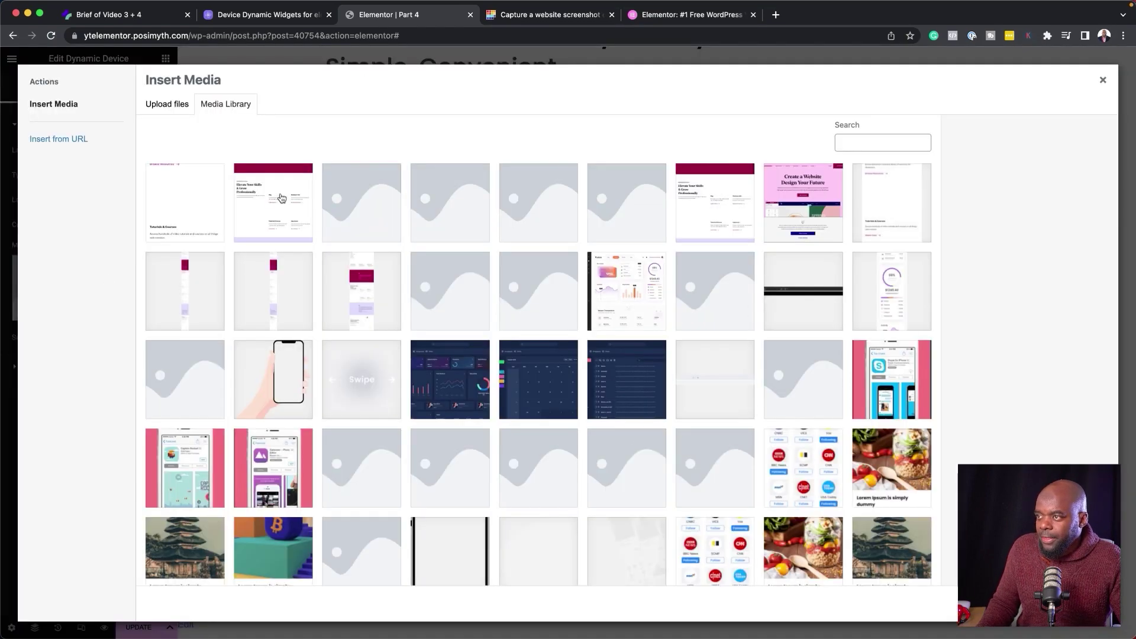
left_click(285, 204)
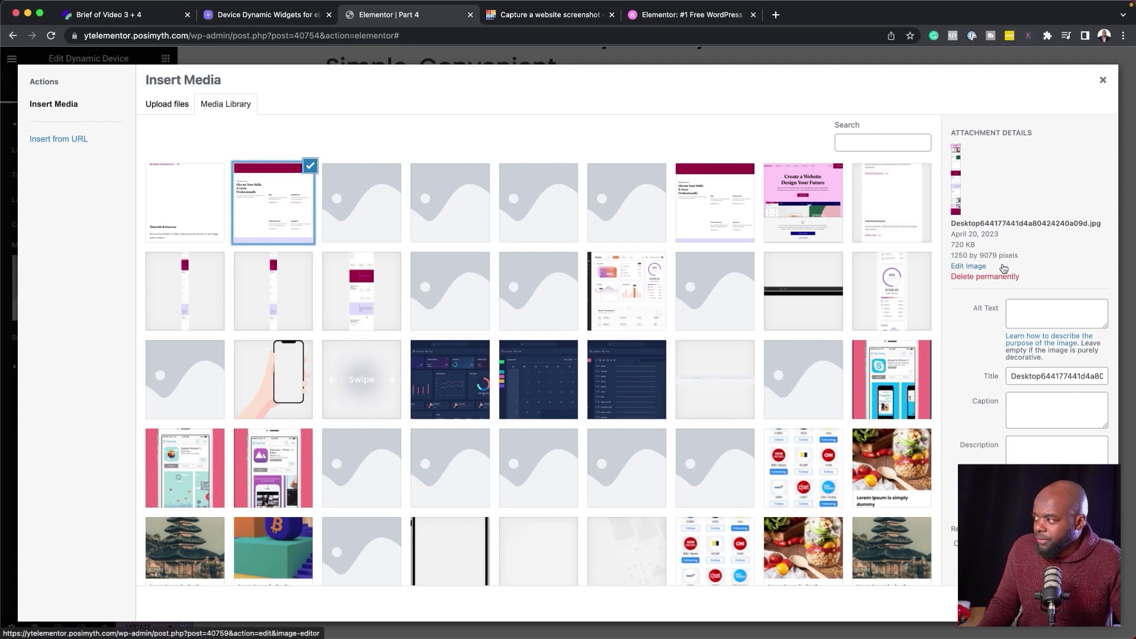
left_click(1019, 611)
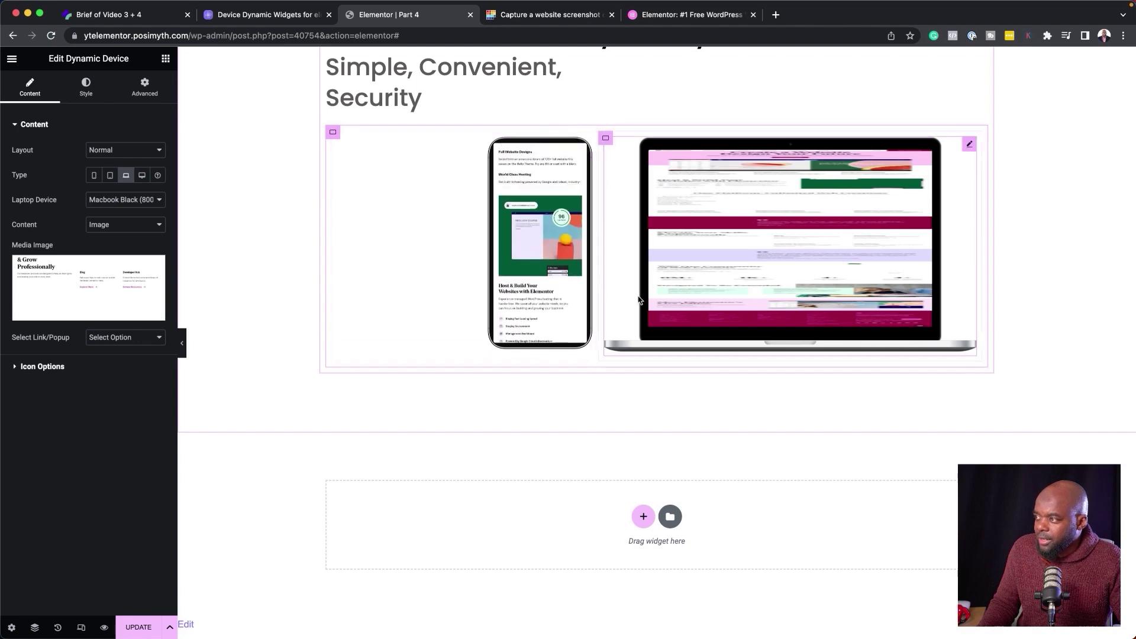
Turn on the Scroll Image option in the laptop device's background settings.
left_click(83, 88)
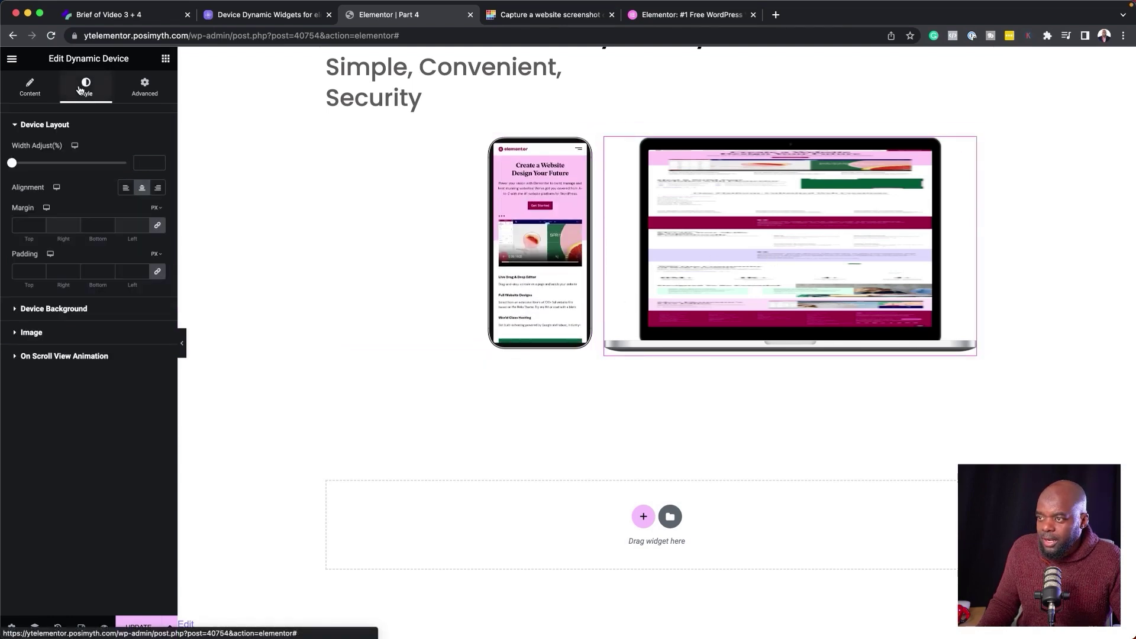
left_click(82, 307)
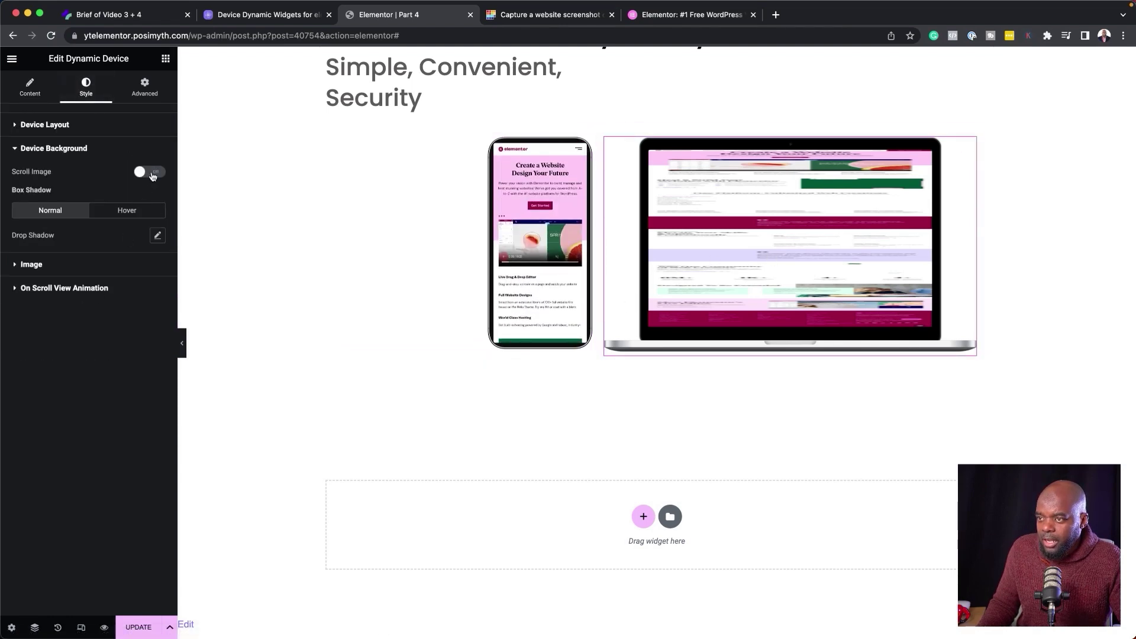
left_click(155, 174)
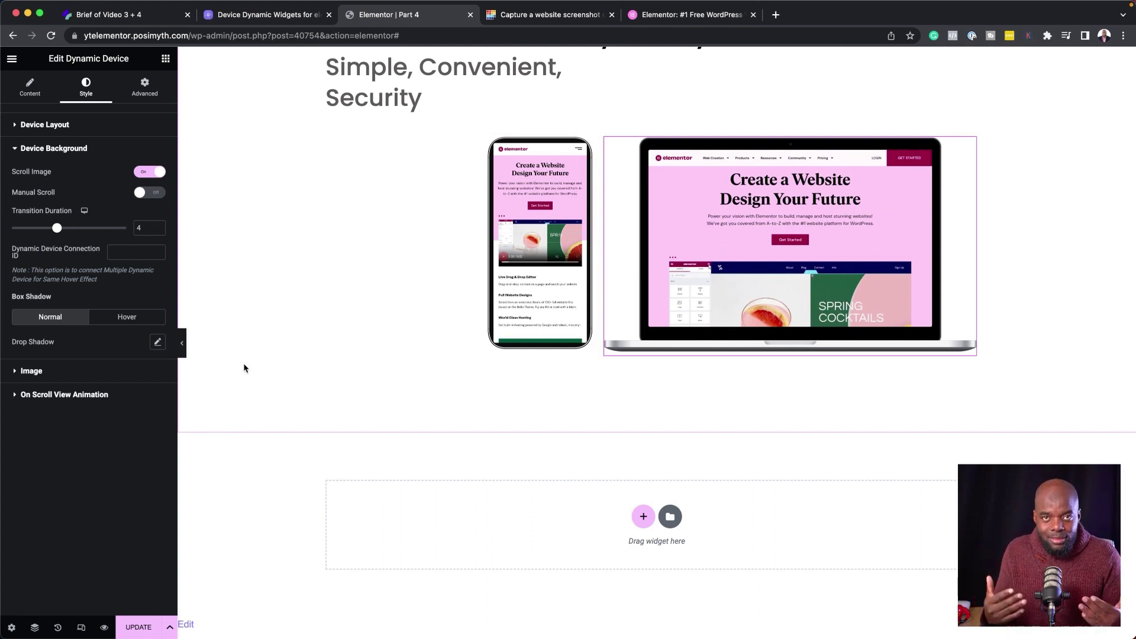
Set the laptop device's Dynamic Device Connection ID to "Mak connect".
left_click(31, 371)
left_click(76, 149)
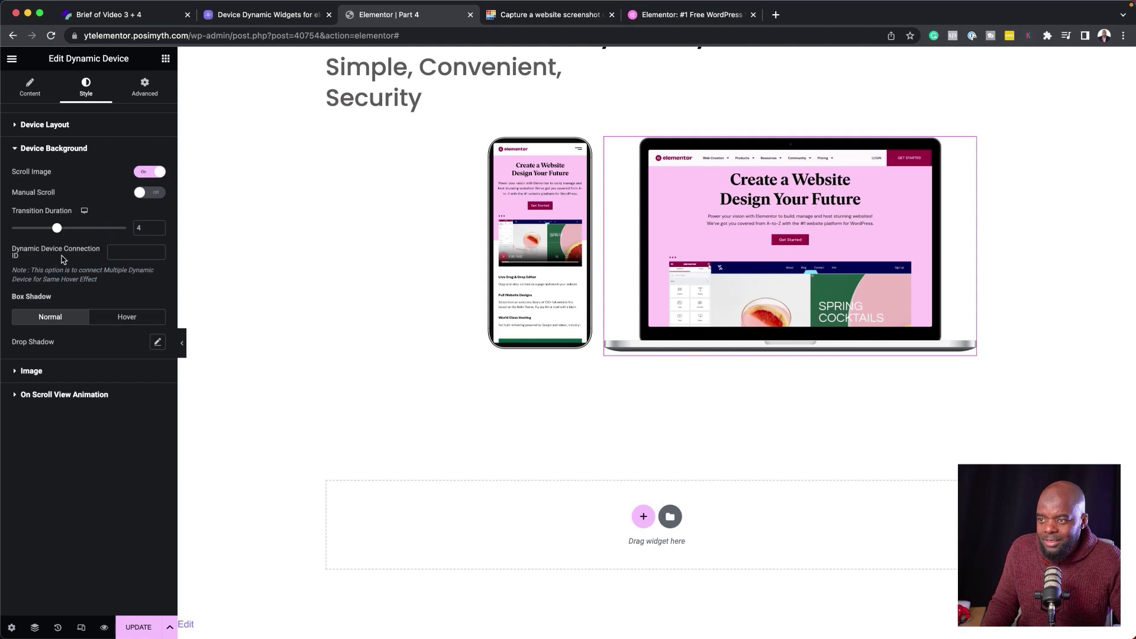
left_click(153, 254)
type("Mak connect")
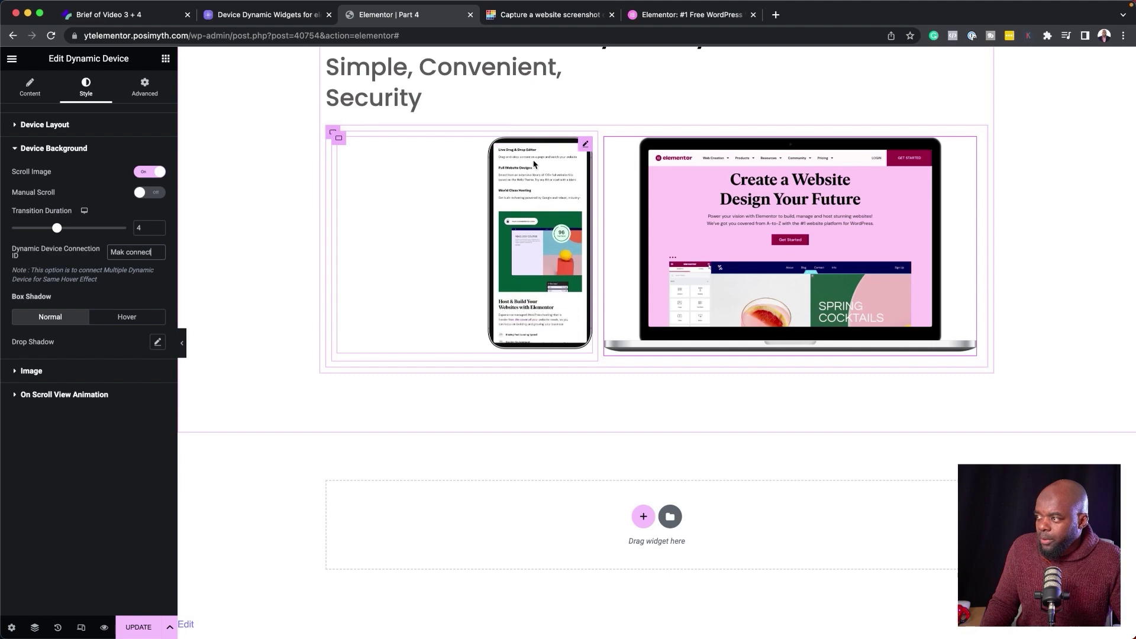
Set the phone device's Dynamic Device Connection ID to "makconnect", without a space, and select the ID text for reuse.
left_click(586, 145)
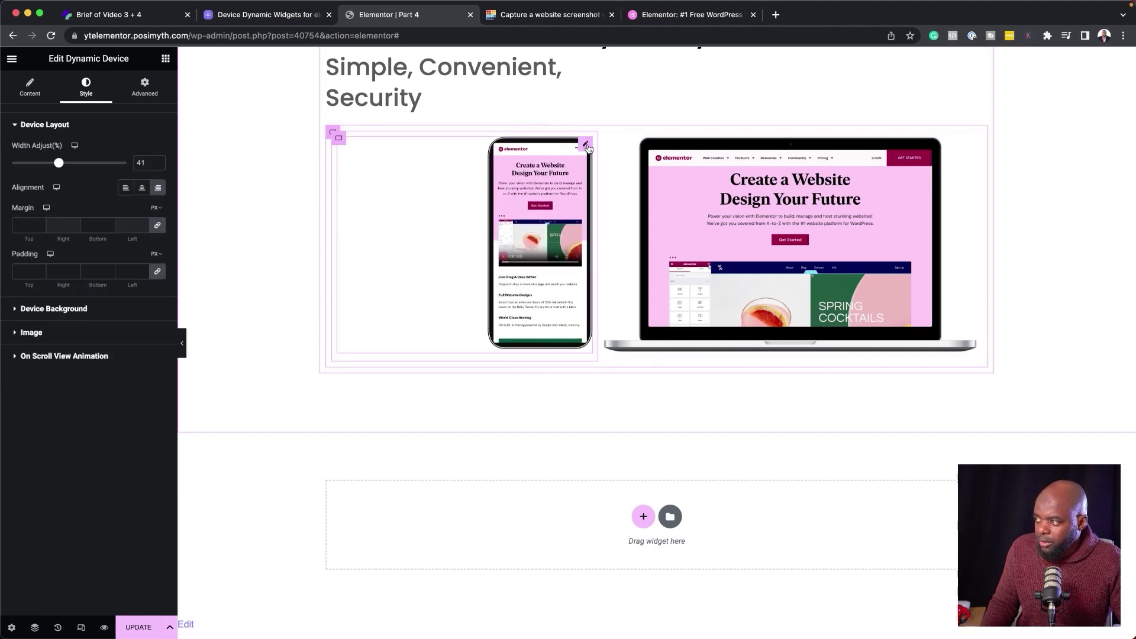
left_click(68, 308)
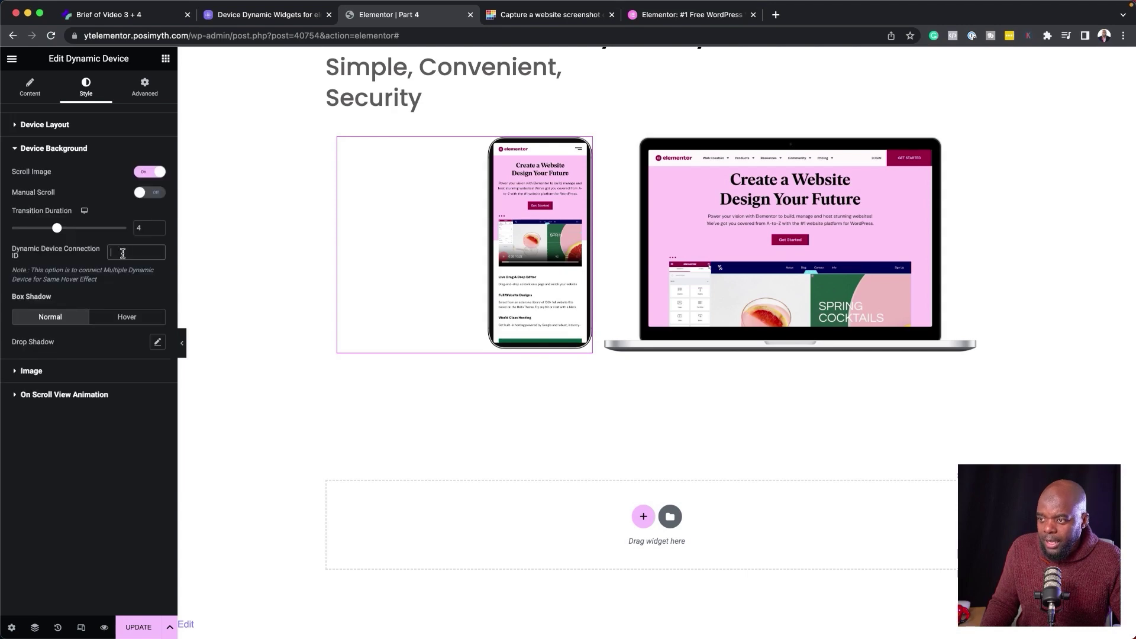
type("Mak c")
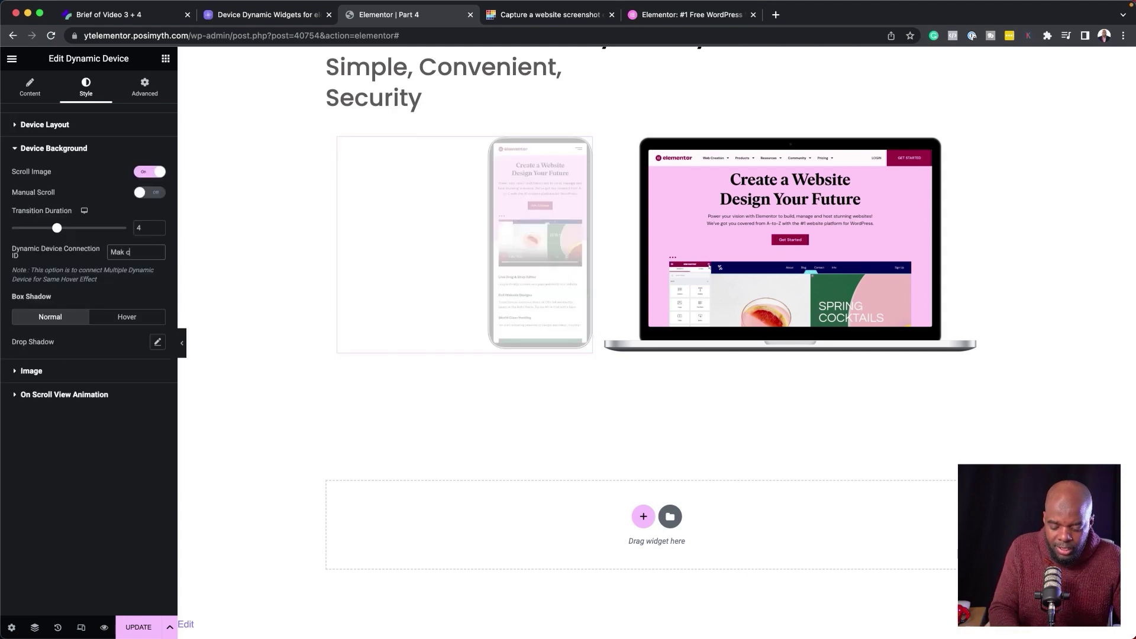
type("onnect")
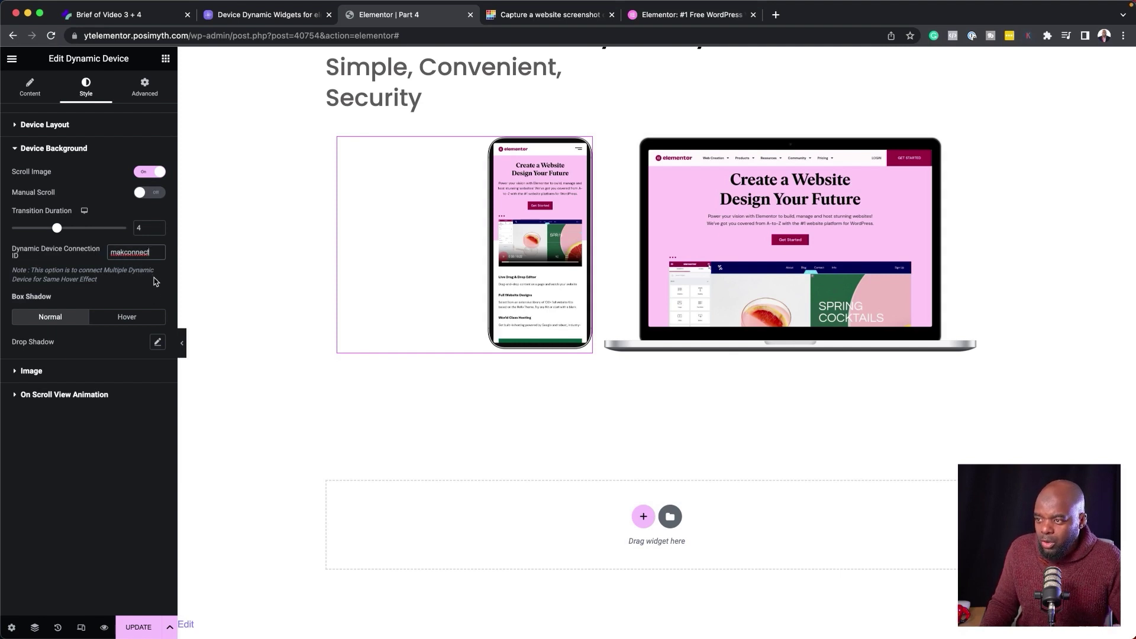
left_click_drag(156, 253, 113, 253)
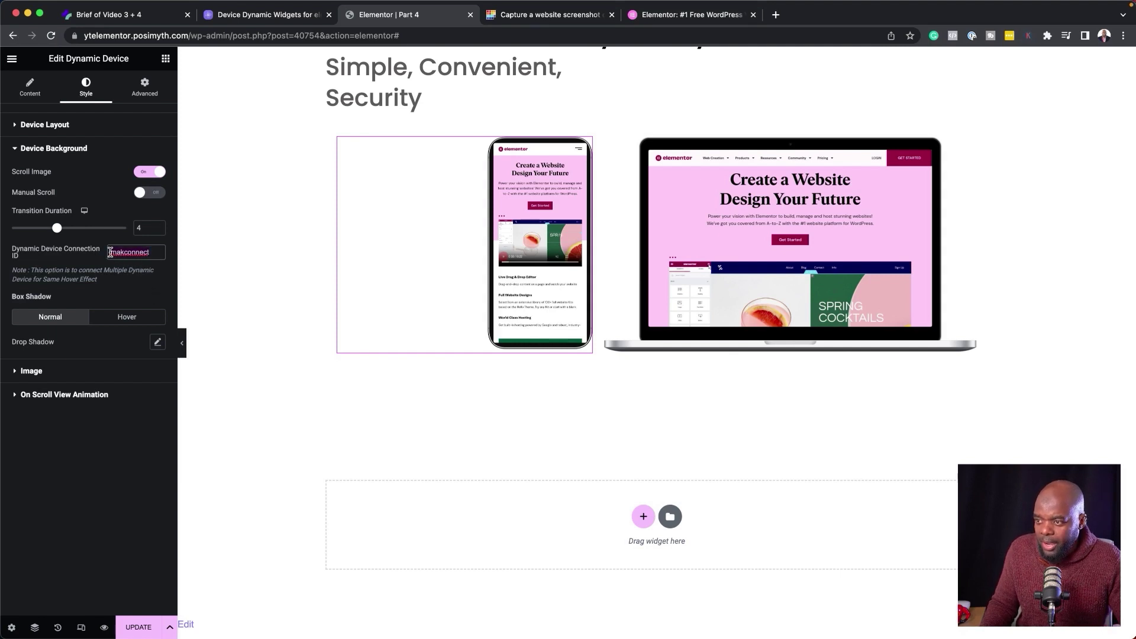
mouse_move(578, 140)
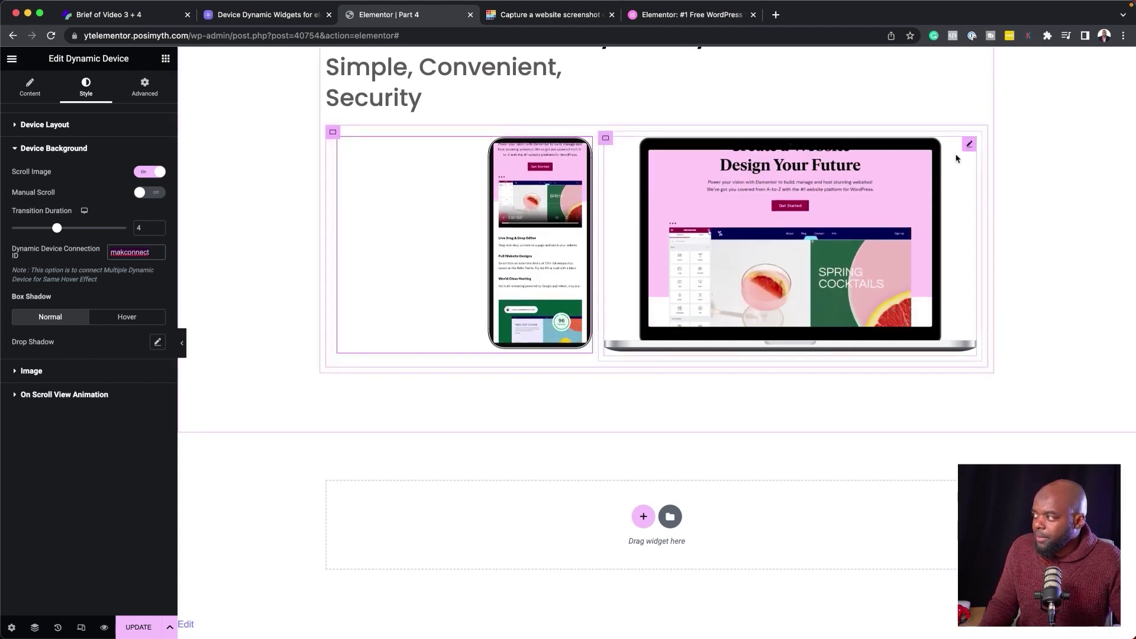
Change the laptop device's Dynamic Device Connection ID to "connect".
left_click(969, 145)
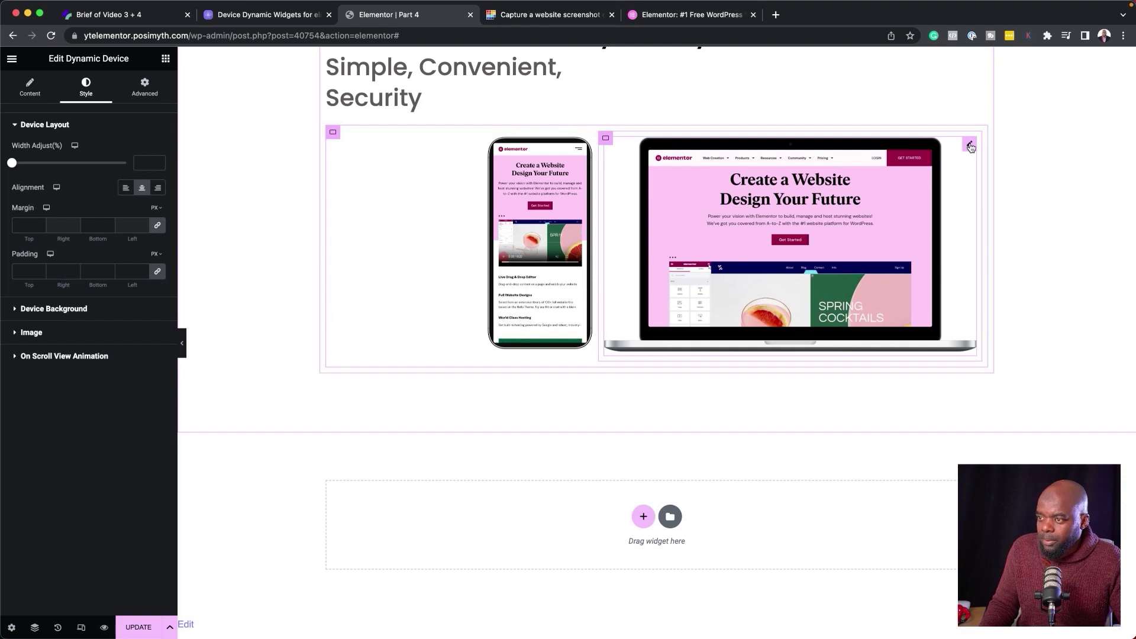
left_click(86, 309)
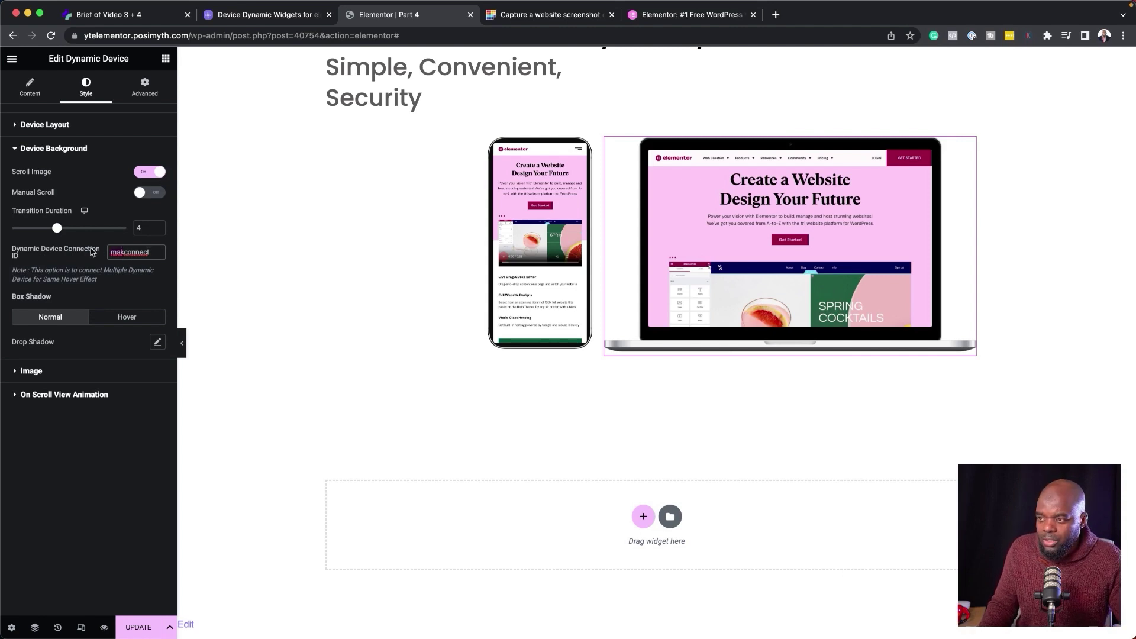
key("BackSpace")
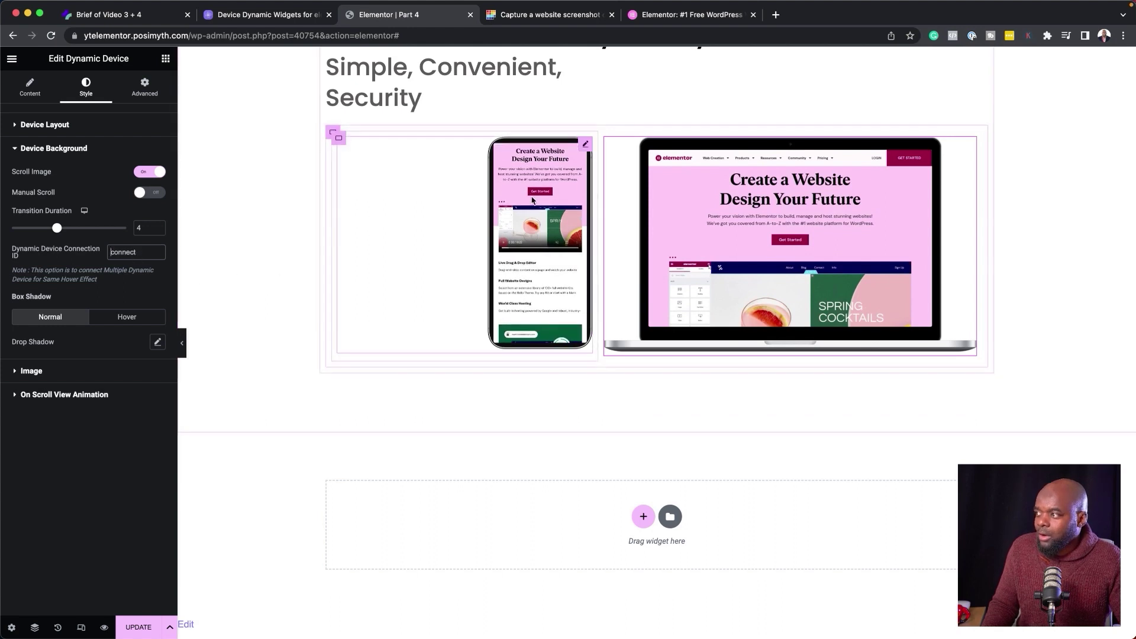
Give the phone device the matching Dynamic Device Connection ID "connect" and check that both devices scroll together.
left_click(586, 147)
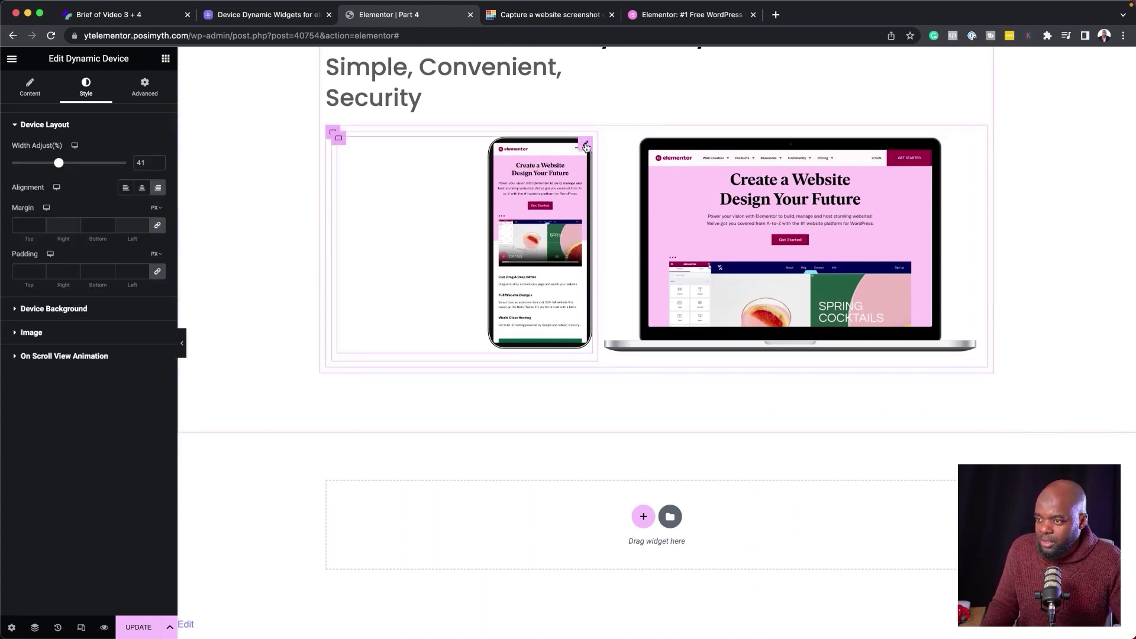
left_click(60, 310)
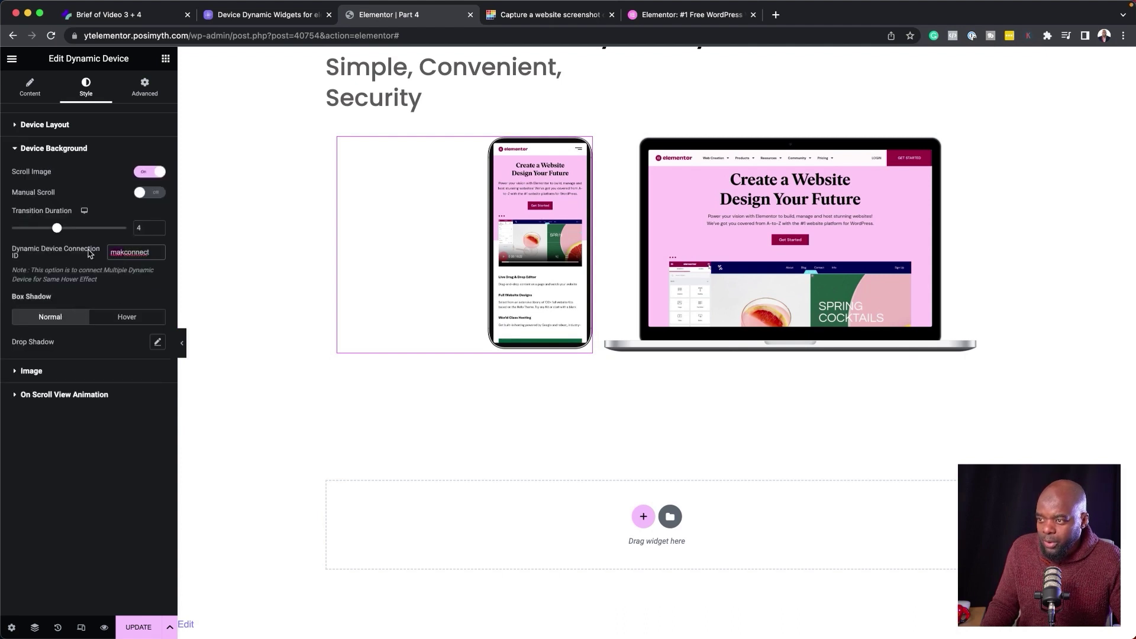
key("BackSpace")
key("BackSpace")
key("BackSpace")
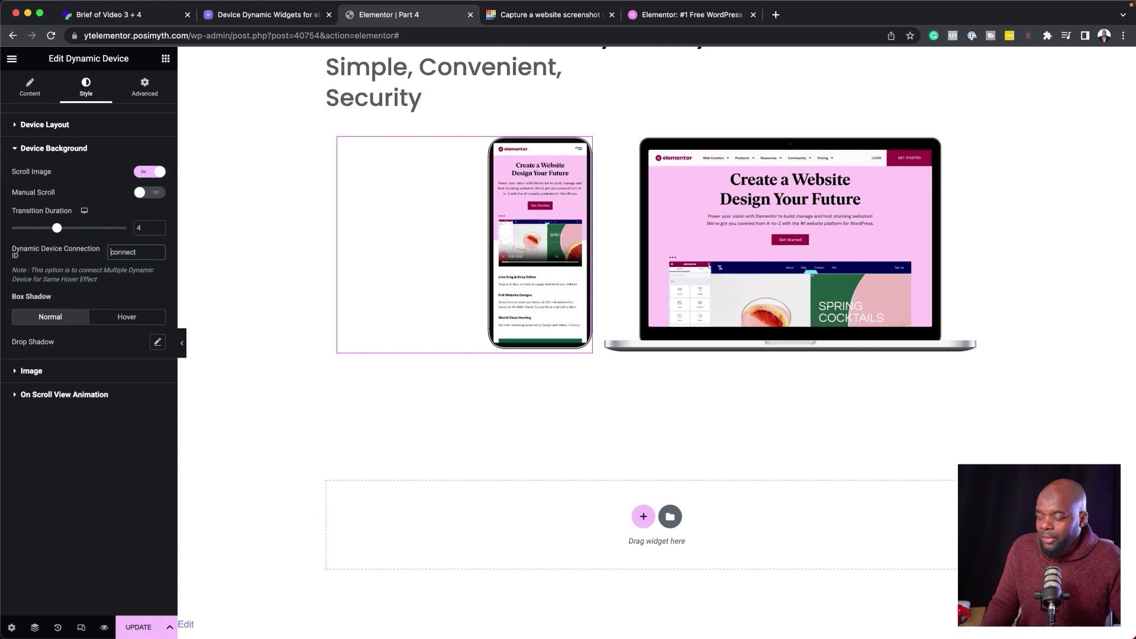
mouse_move(713, 265)
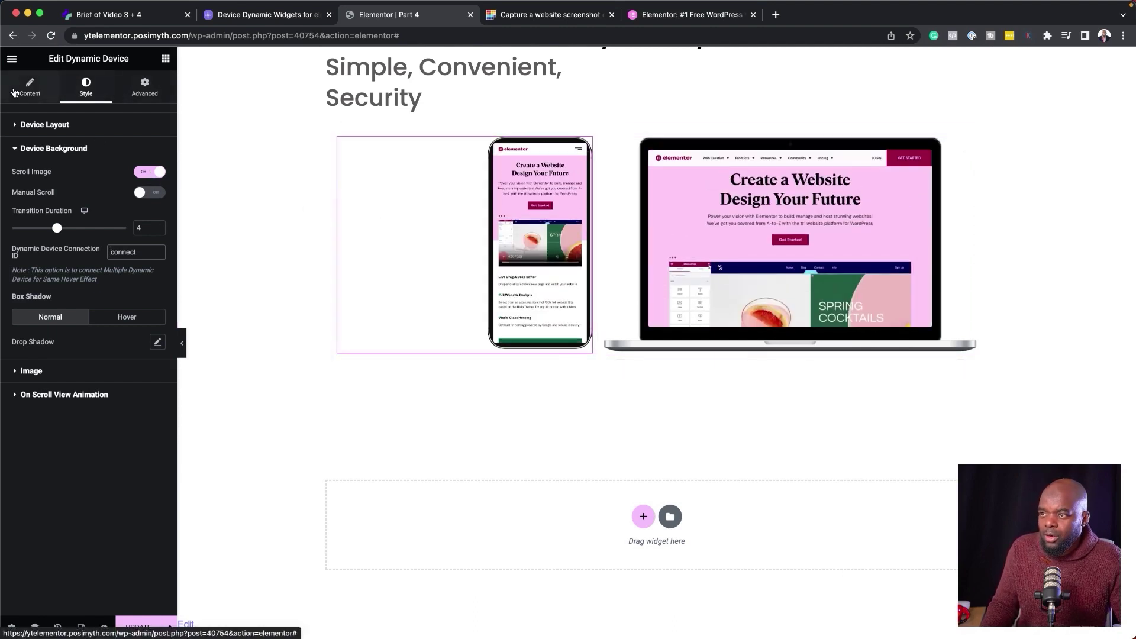
key("Escape")
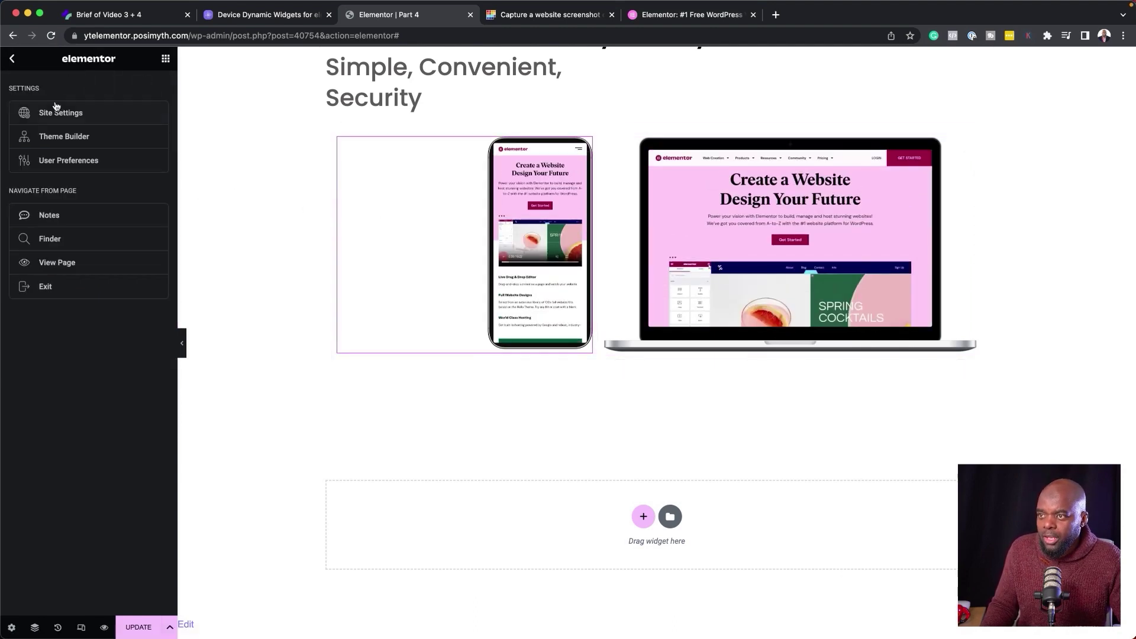
Find the Mouse Cursor widget with the search term "curs" and add it below the phone and laptop devices.
key("Escape")
left_click(68, 110)
type("curs")
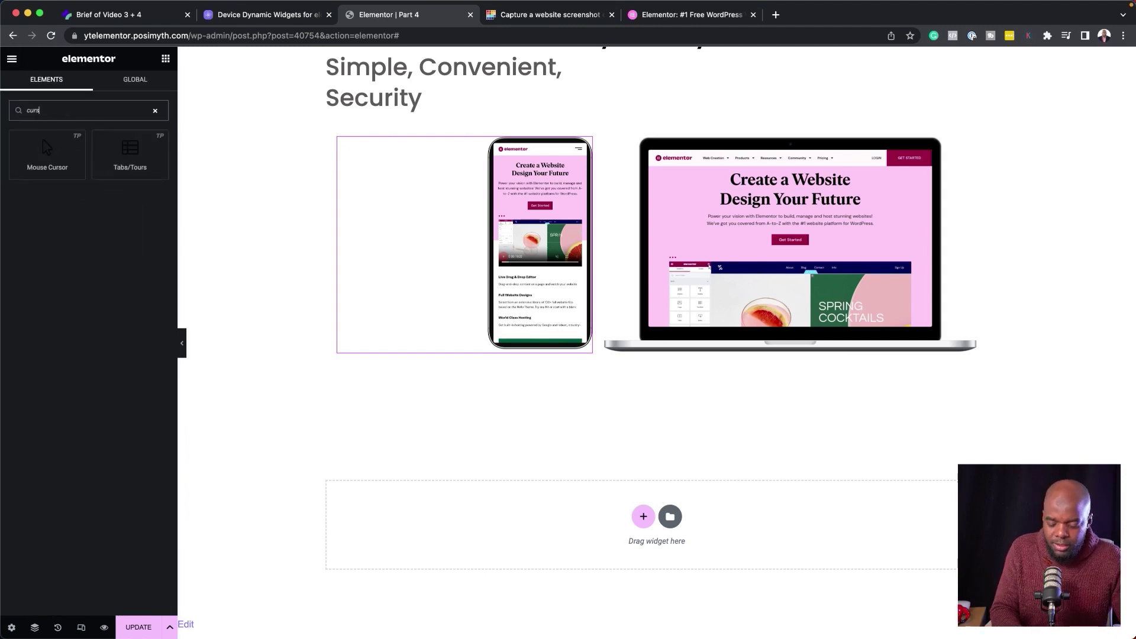
left_click_drag(47, 152, 631, 368)
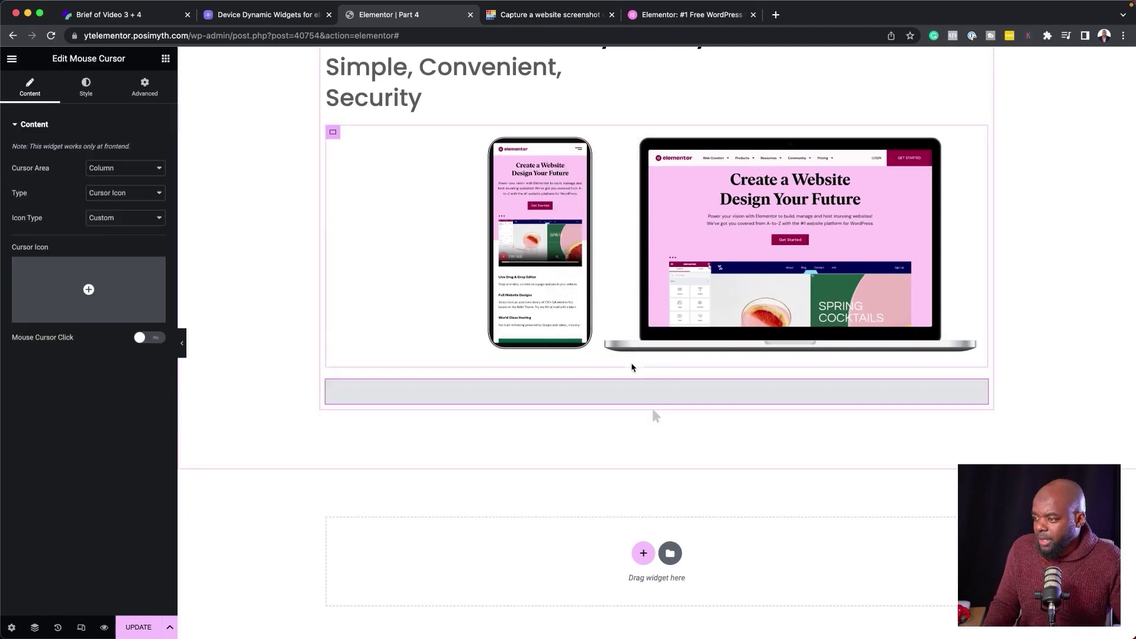
Set the Mouse Cursor widget's custom cursor icon to white-cursor.png from the media library.
mouse_move(117, 287)
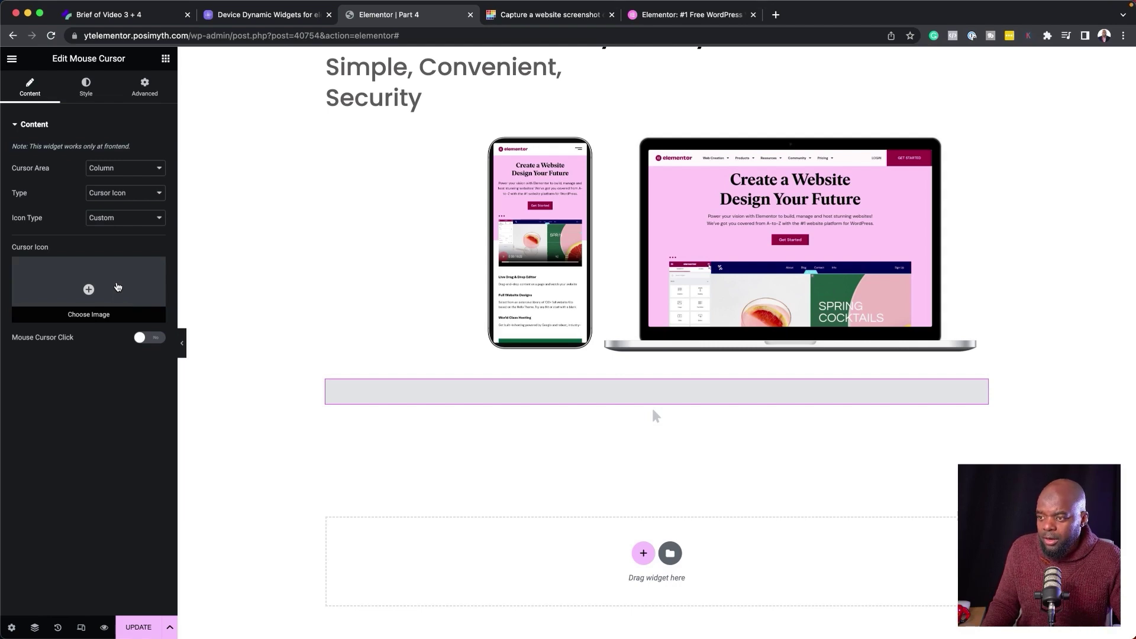
left_click(117, 287)
scroll(428, 353, "down", 1)
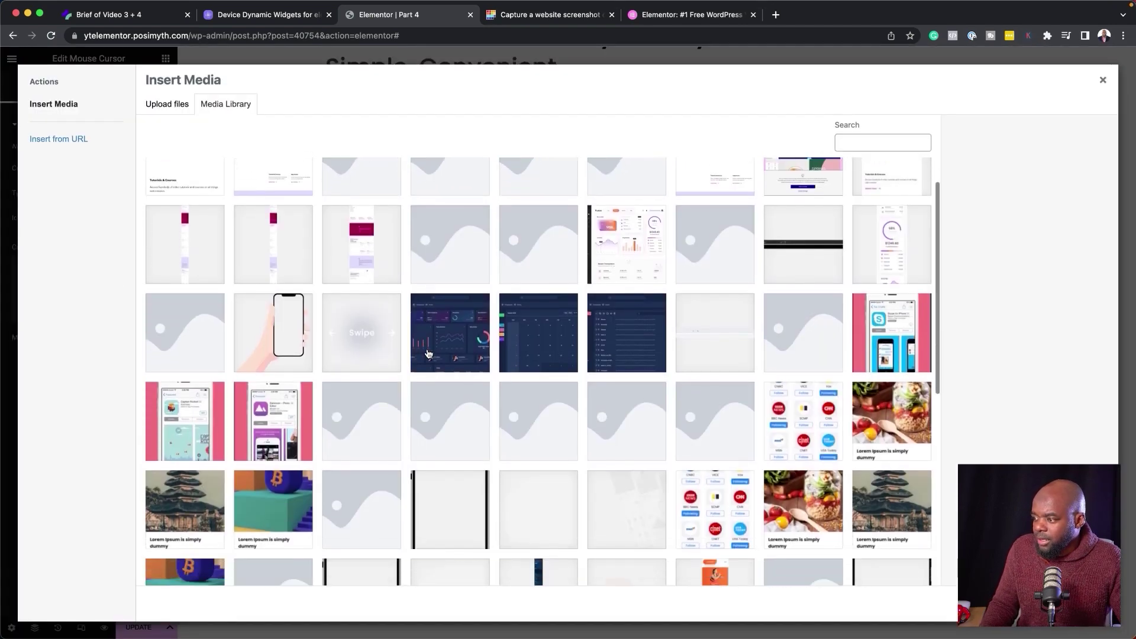
scroll(428, 353, "down", 5)
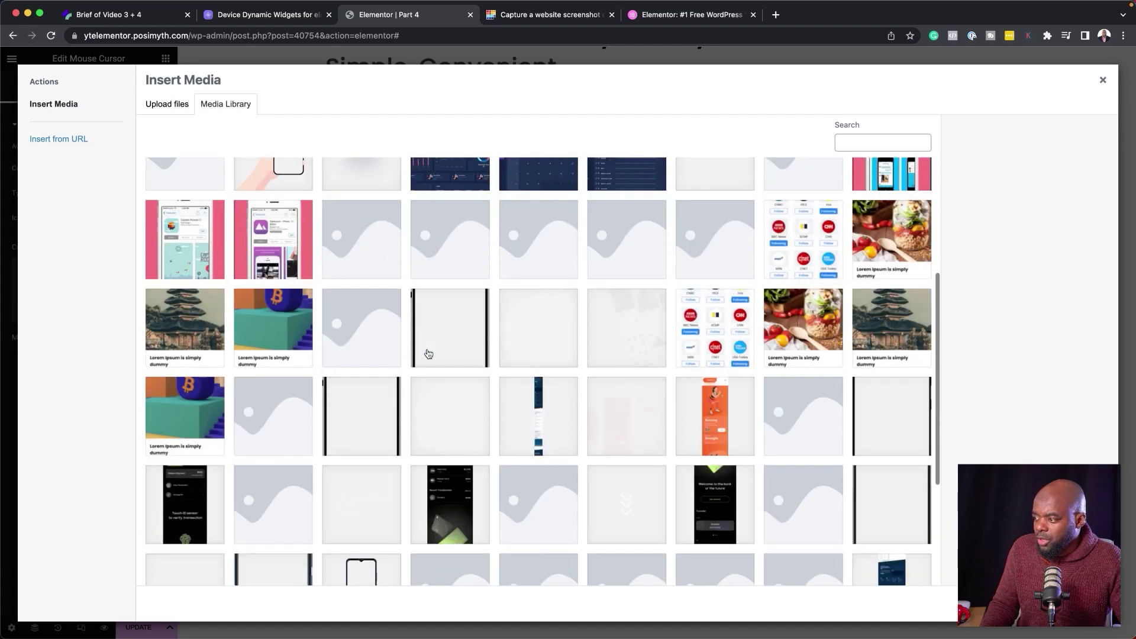
scroll(428, 354, "down", 2)
left_click(630, 468)
left_click(1082, 603)
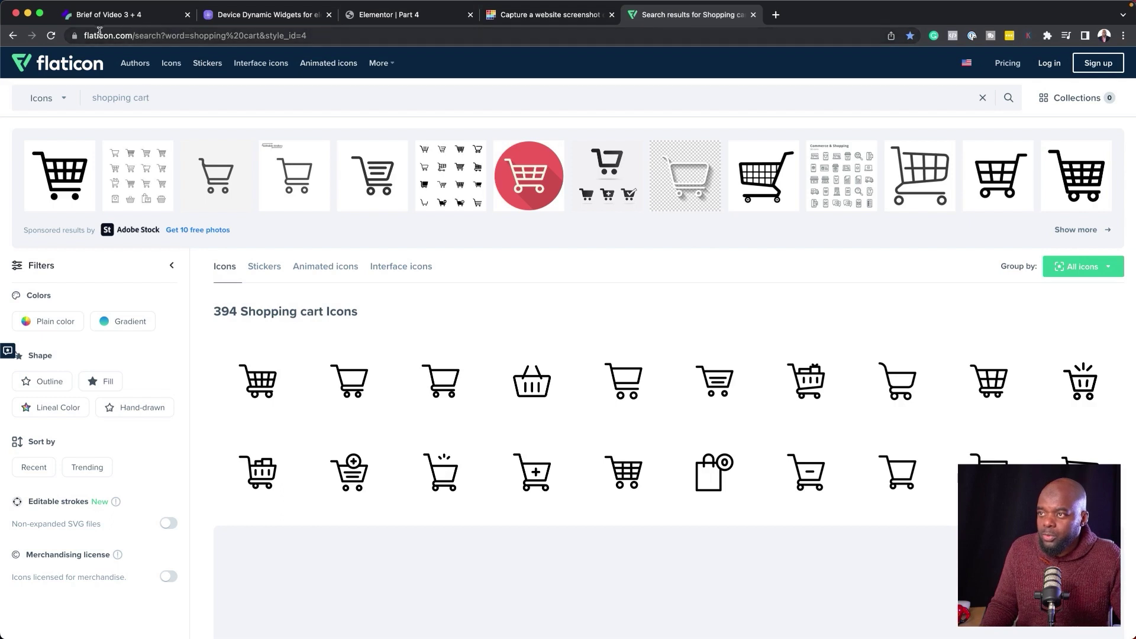
Search Flaticon for "arrow" icons and open the double-chevron Down Arrow free icon.
left_click(212, 101)
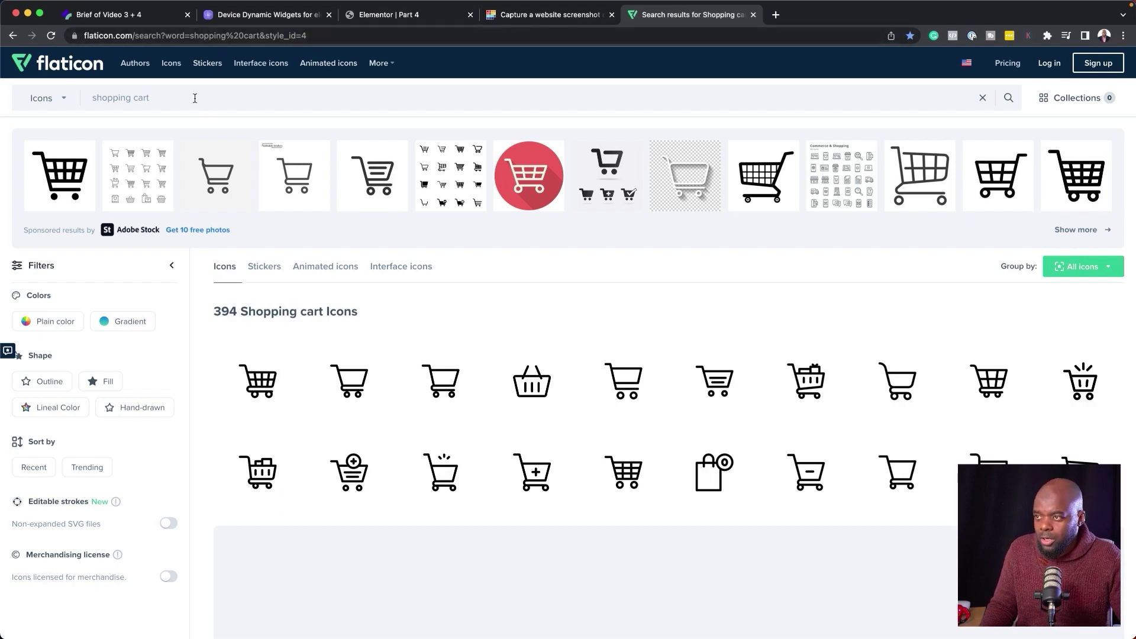
key("alt+shift+Left")
key("alt+shift+Left")
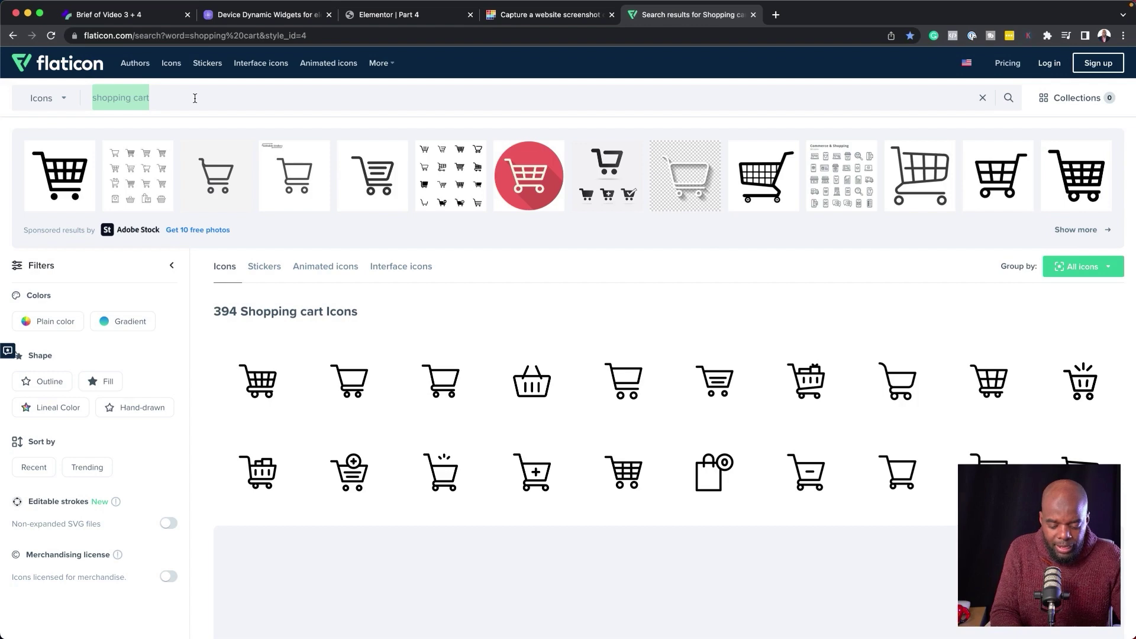
type("arrow")
key("Return")
scroll(484, 373, "down", 1)
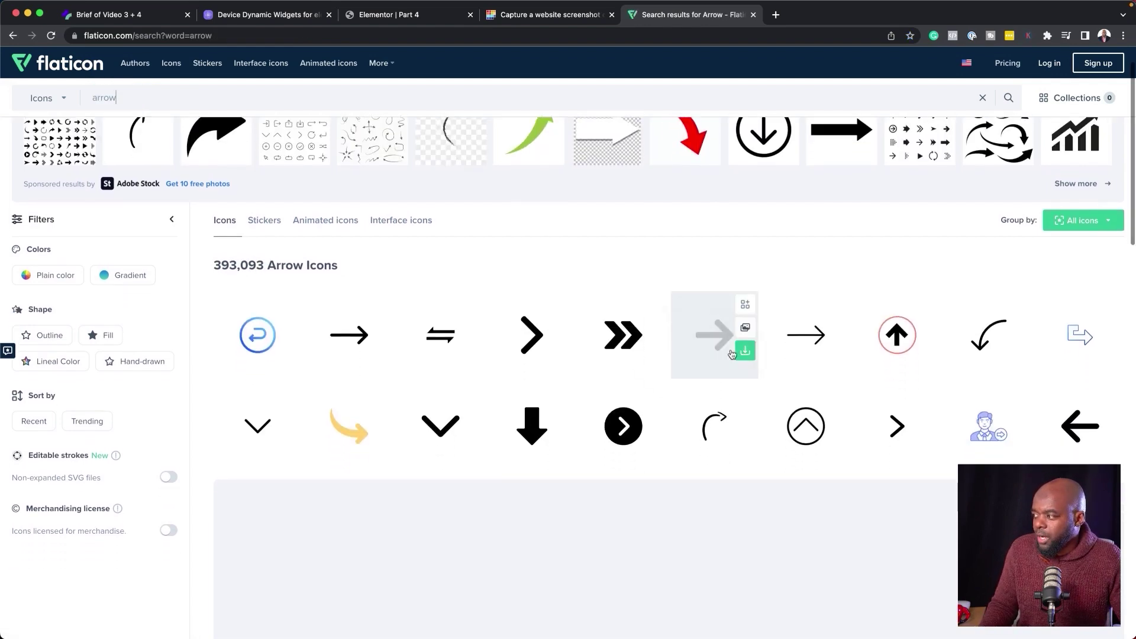
scroll(811, 377, "down", 5)
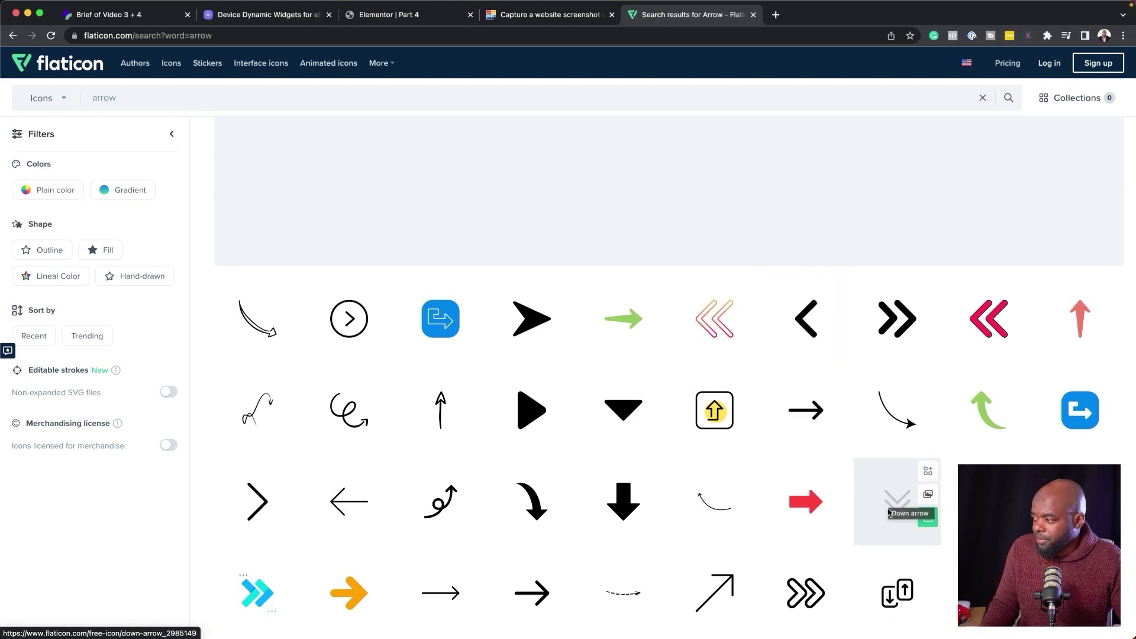
left_click(901, 514)
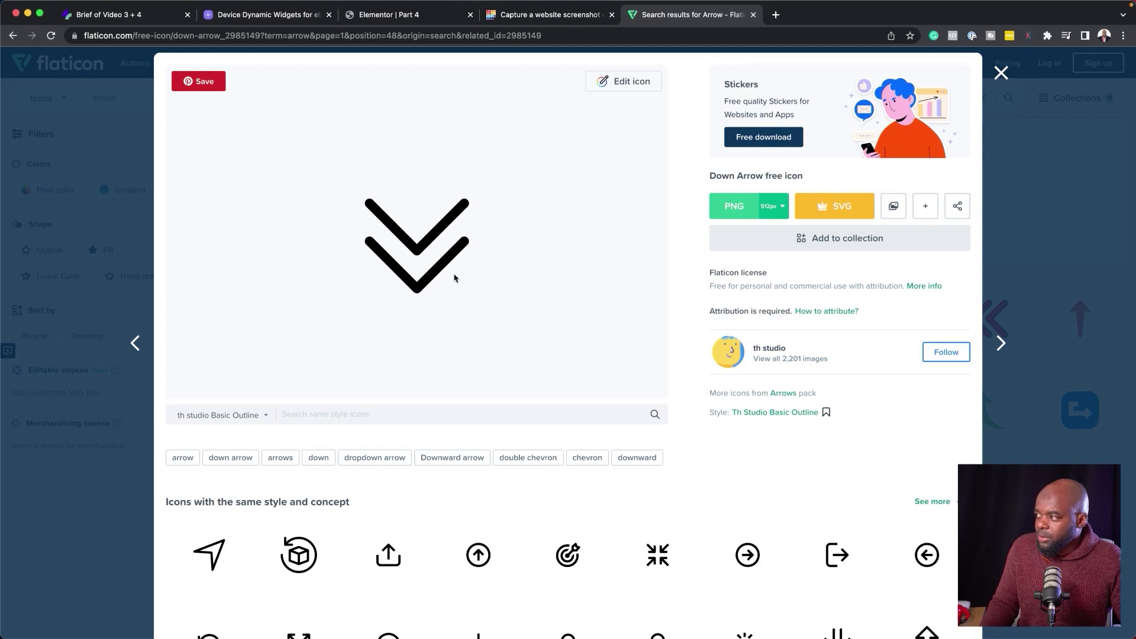
Return to the Elementor editor and check the attachment details and pixel dimensions of white-cursor.png in the media library.
left_click(389, 14)
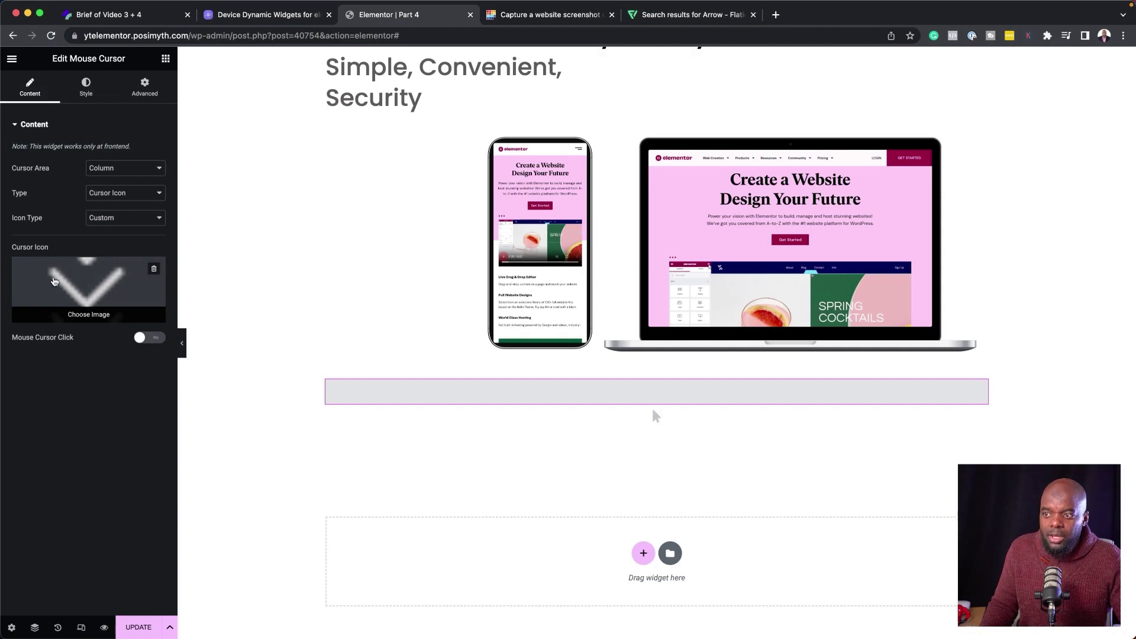
left_click(117, 288)
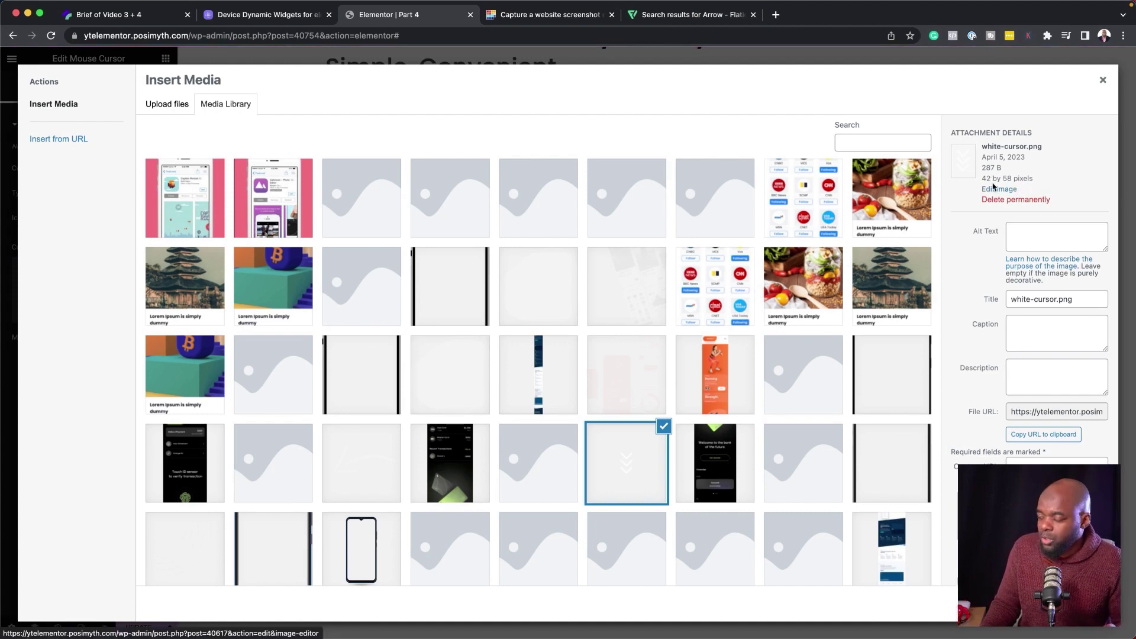
left_click(1103, 81)
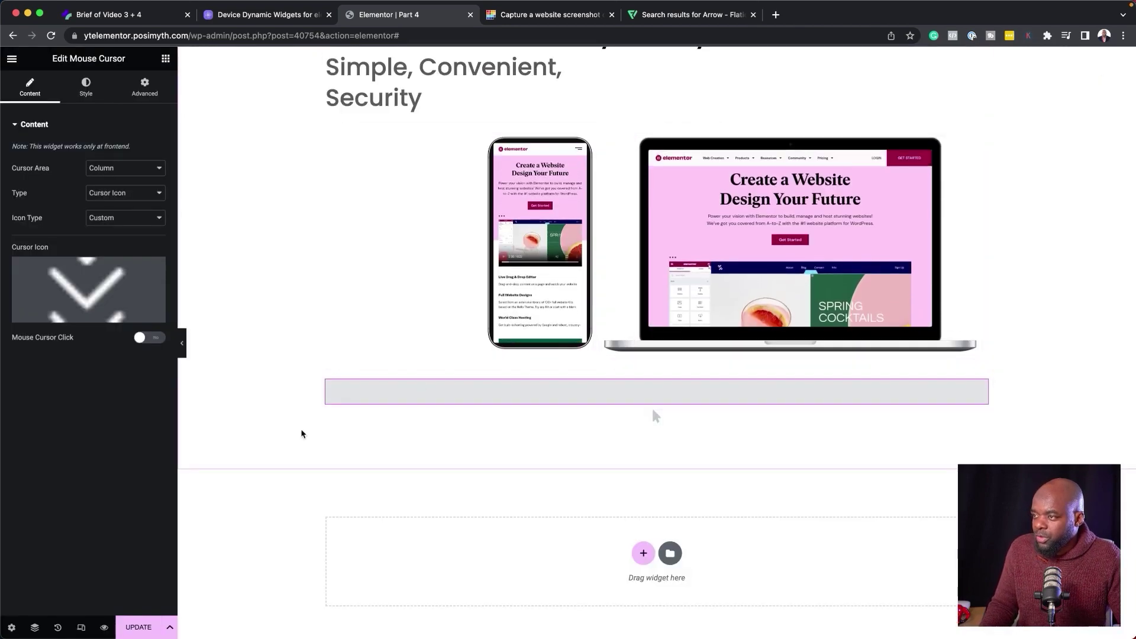
Update the page and open its live preview to check the custom cursor over the devices.
left_click(139, 628)
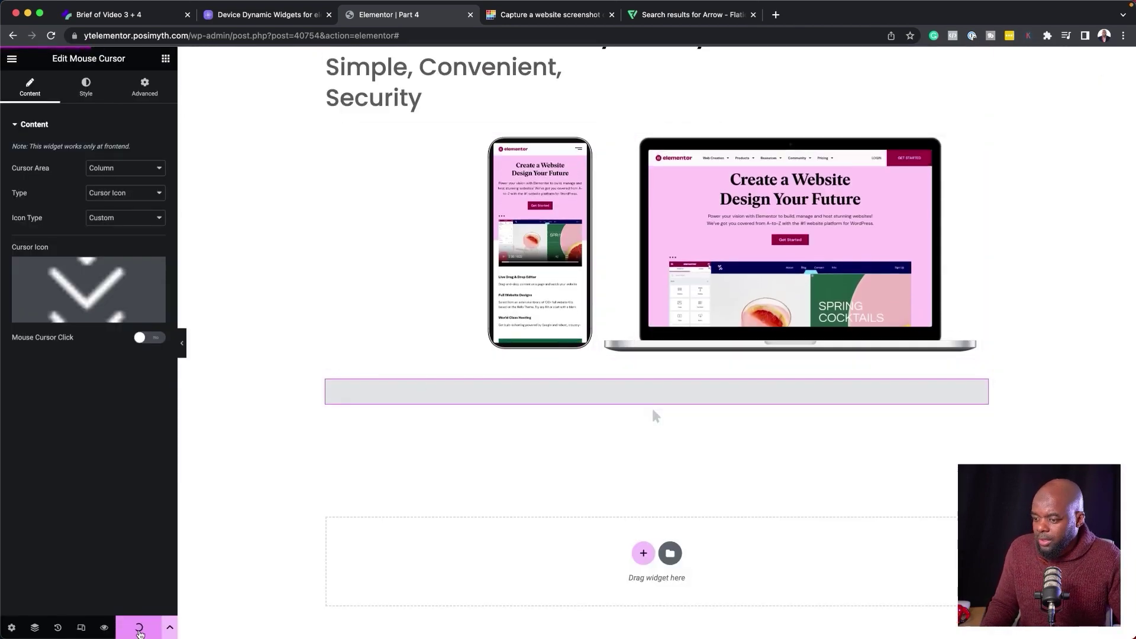
left_click(104, 627)
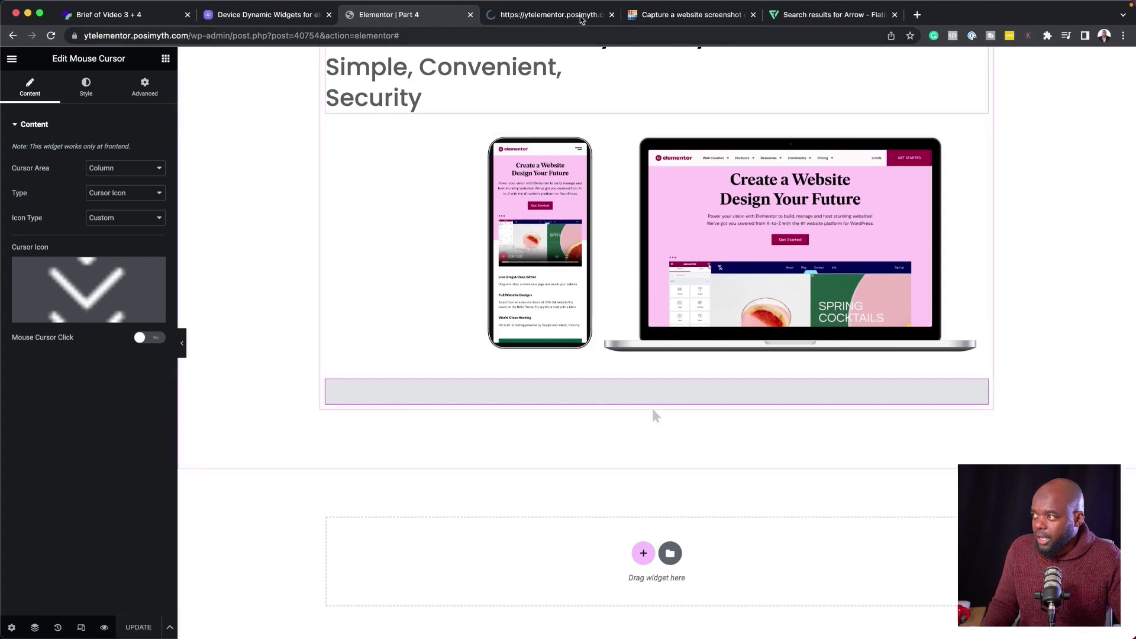
left_click(582, 15)
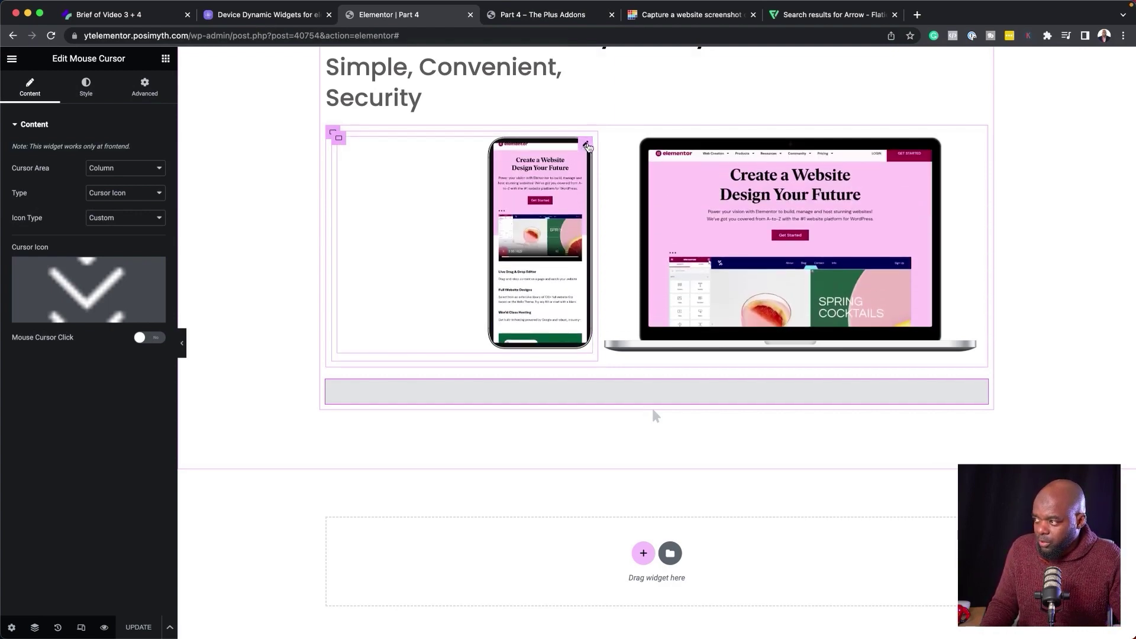
Adjust the phone device's scroll Transition Duration in its Device Background style settings.
left_click(586, 144)
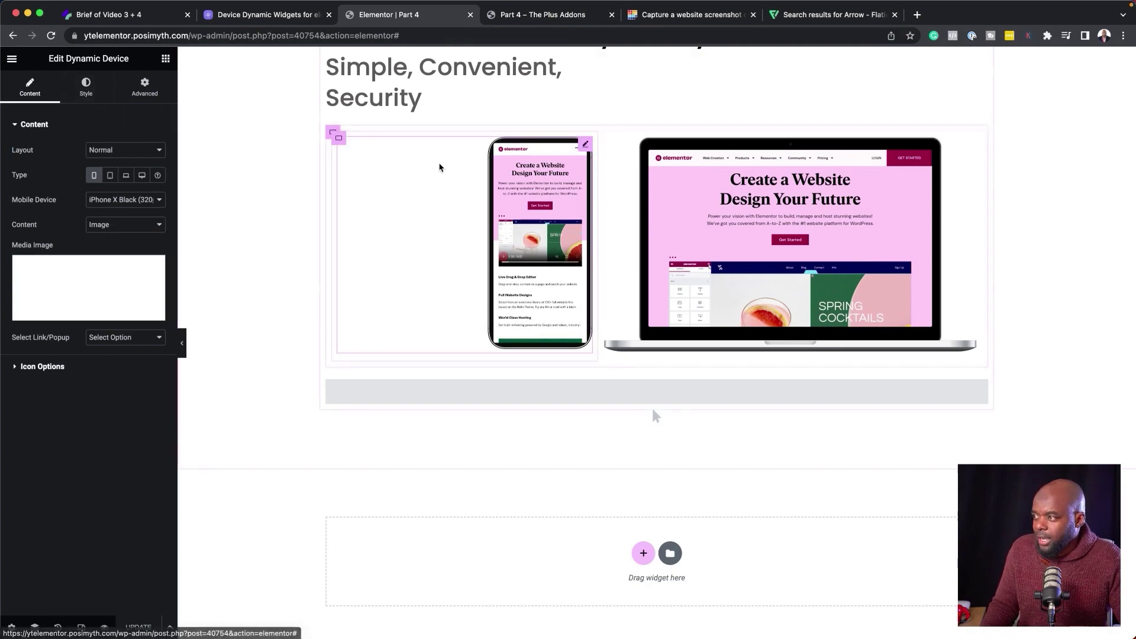
left_click(101, 90)
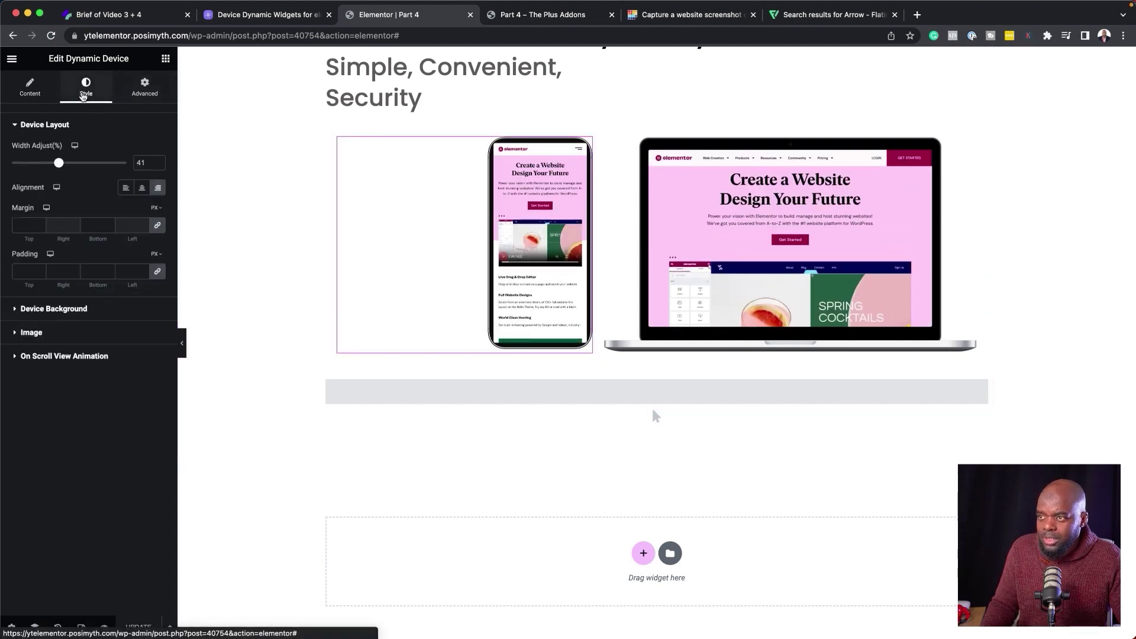
left_click(50, 311)
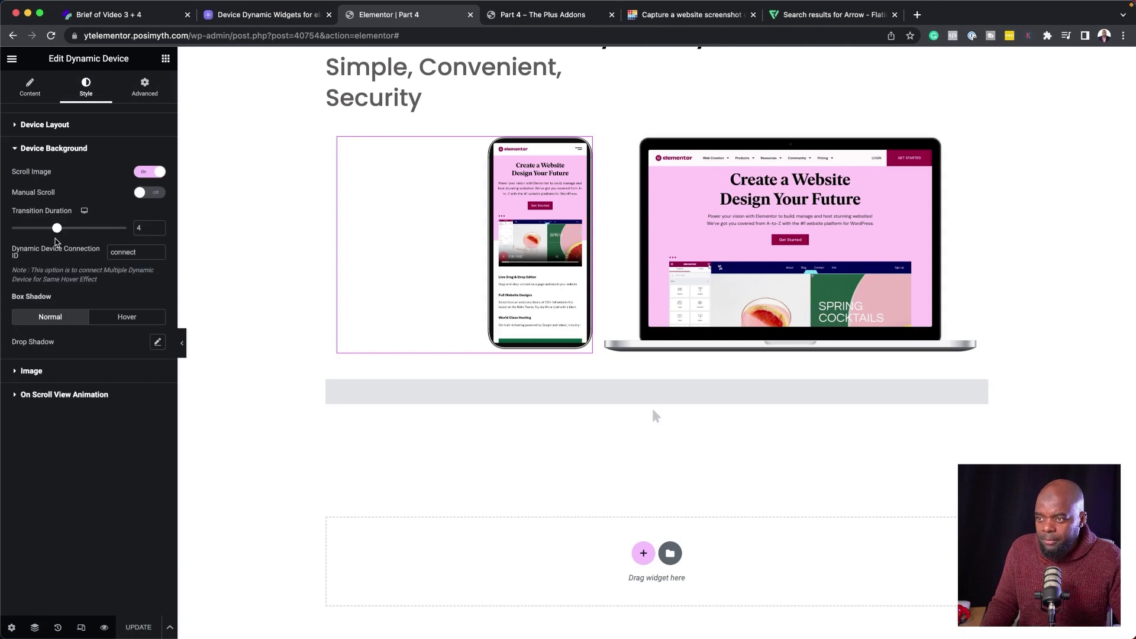
left_click_drag(56, 229, 55, 229)
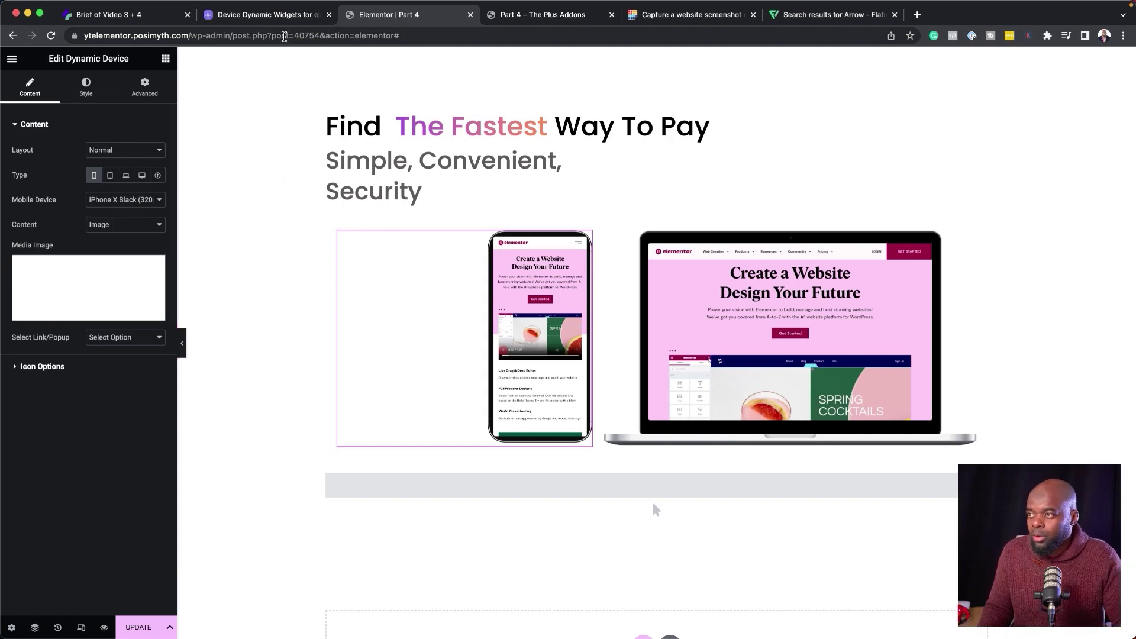
Switch to The Plus Addons website, browse its widgets and look through the Video Player widget's demo page.
left_click(287, 16)
mouse_move(371, 72)
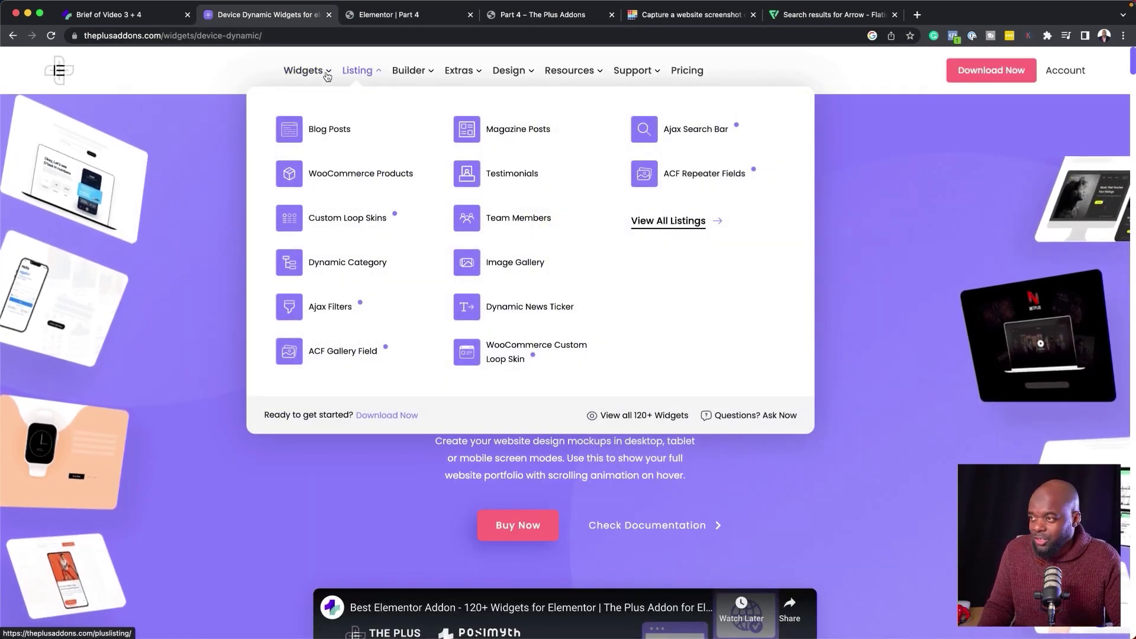
mouse_move(314, 74)
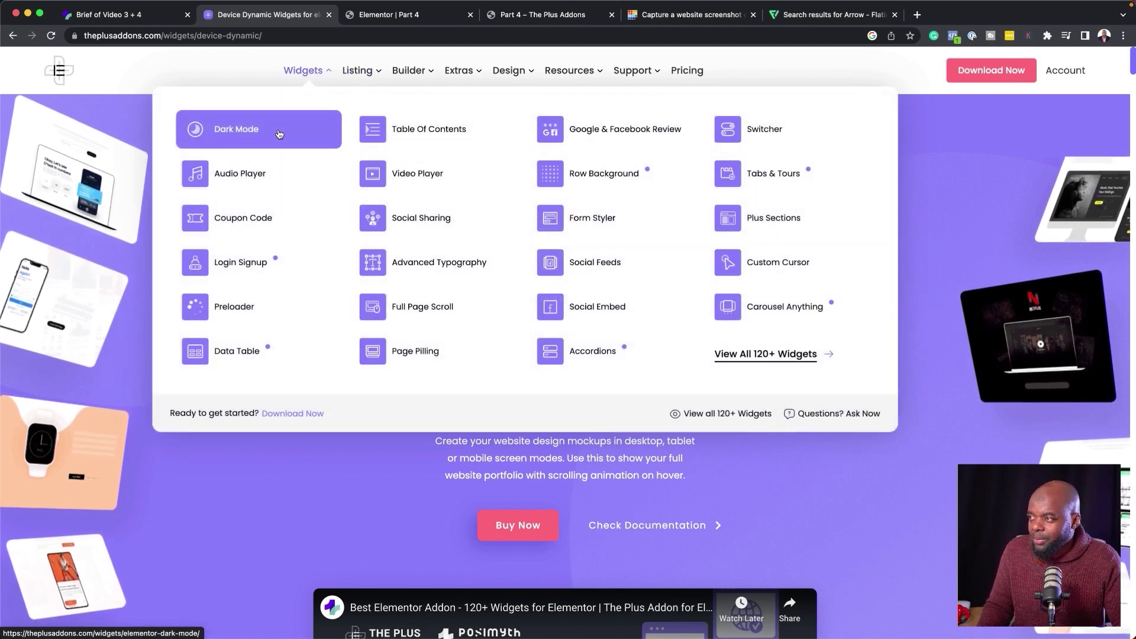
left_click(447, 179)
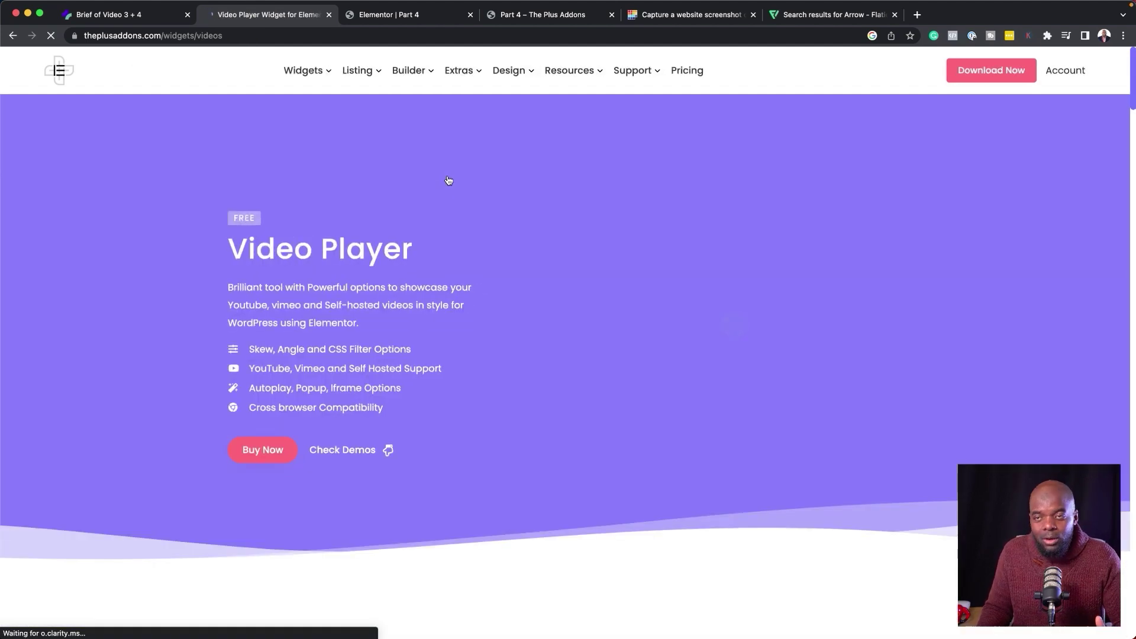
scroll(489, 385, "down", 3)
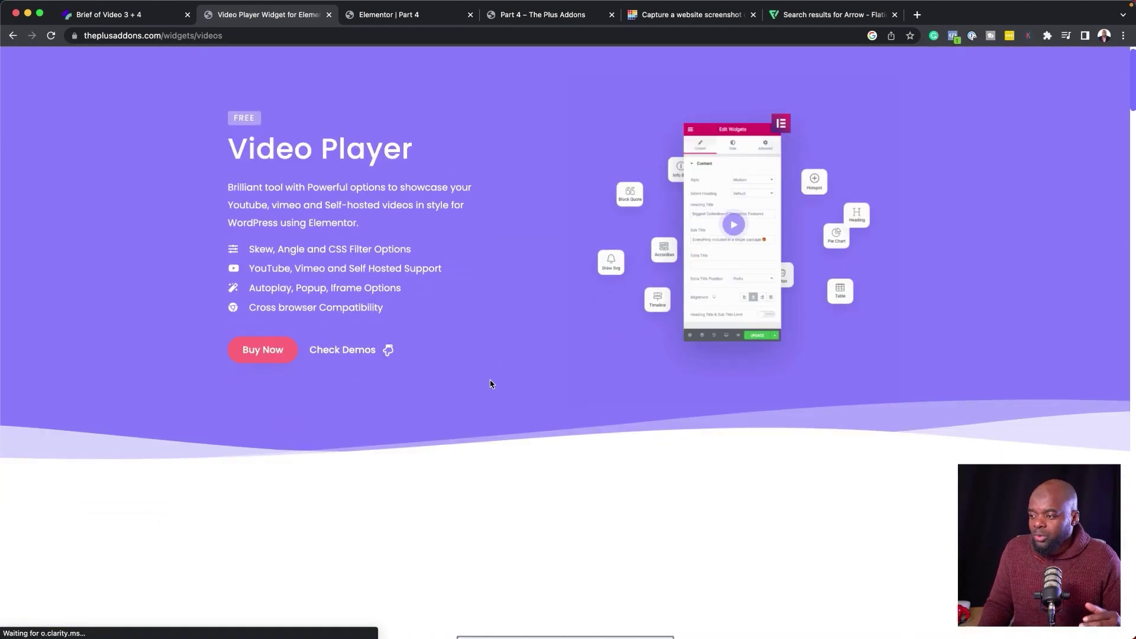
scroll(489, 384, "down", 6)
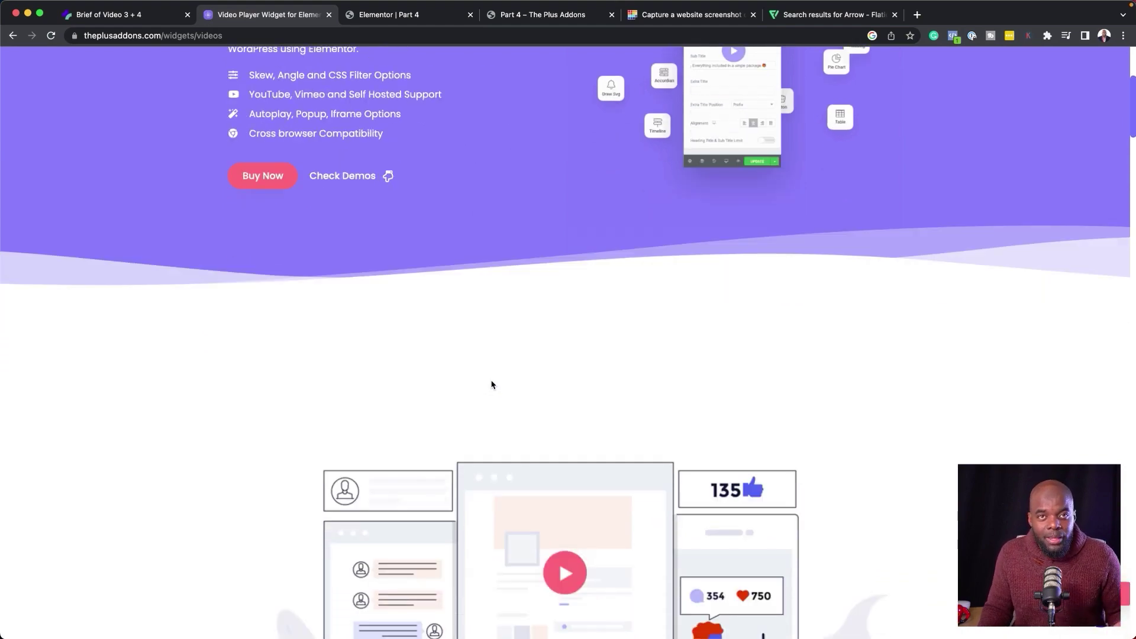
scroll(491, 384, "down", 8)
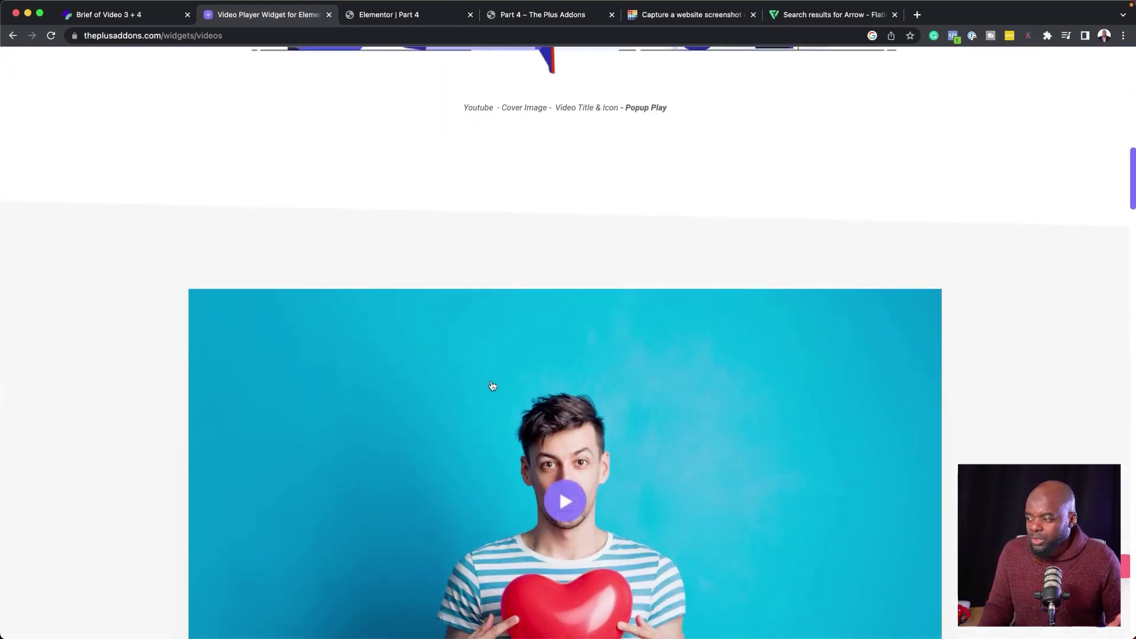